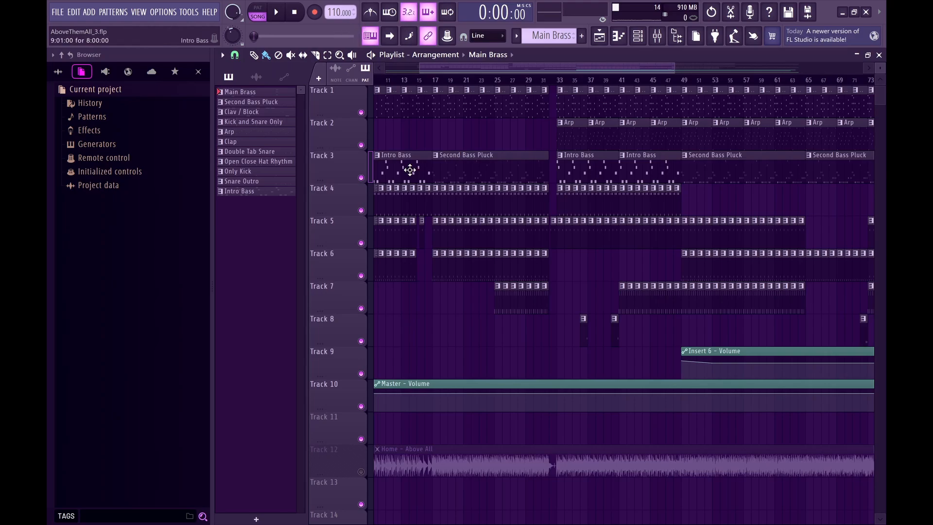
Solo Track 1 with the Main Brass clips and open the DX7 V synth from the channel rack.
scroll(370, 111, "up", 5)
right_click(363, 112)
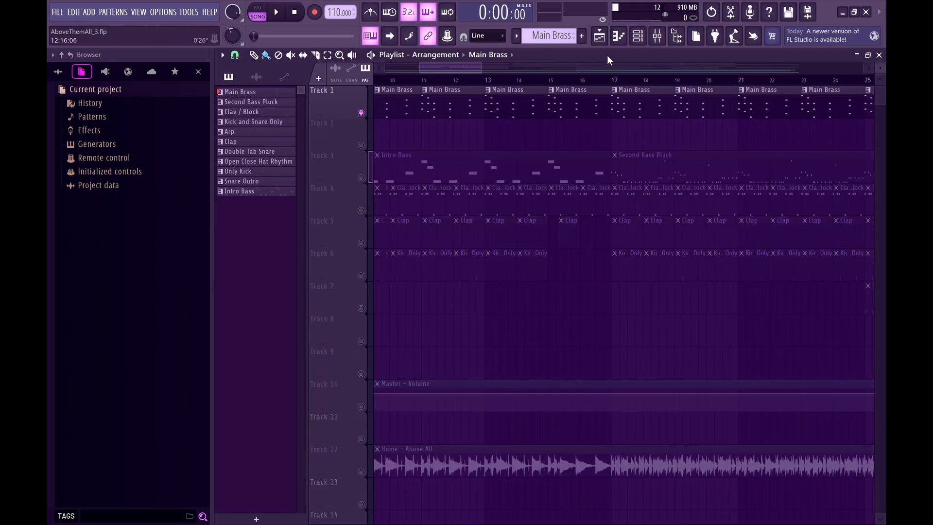
left_click(637, 36)
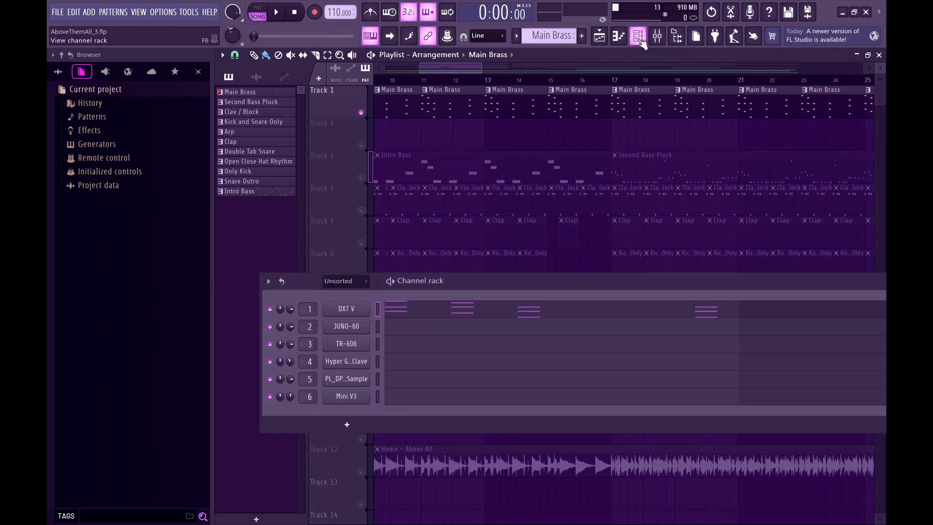
left_click(342, 313)
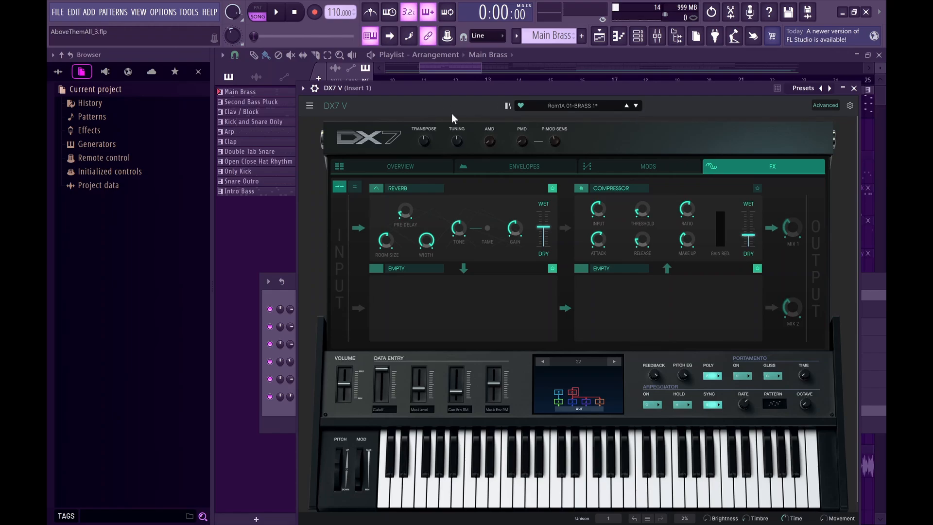
Review the DX7 V's Overview and FX pages for the brass sound, and close the synth.
key("n")
key("w")
left_click(410, 167)
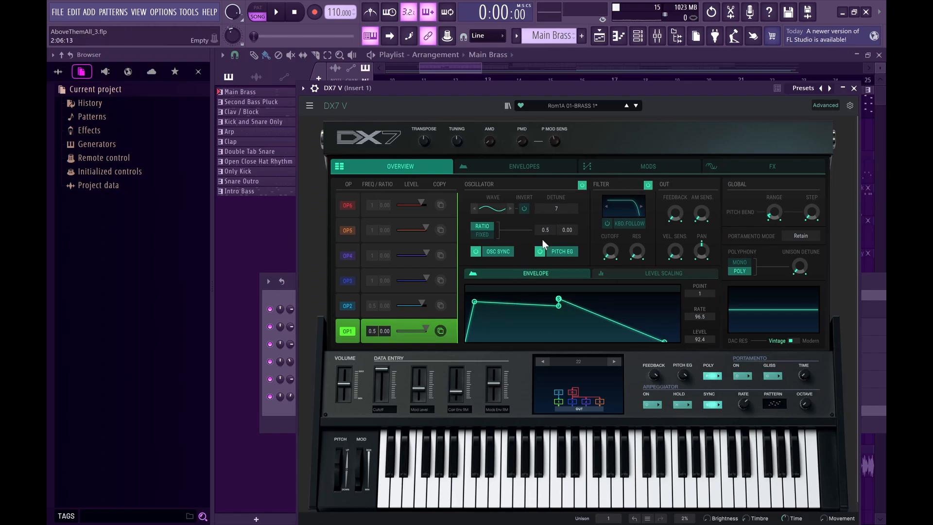
left_click(710, 170)
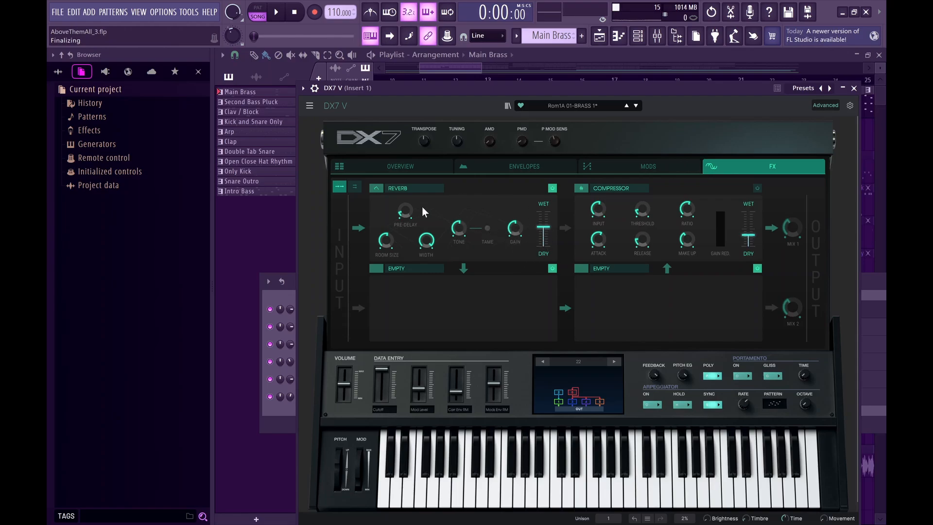
left_click(853, 89)
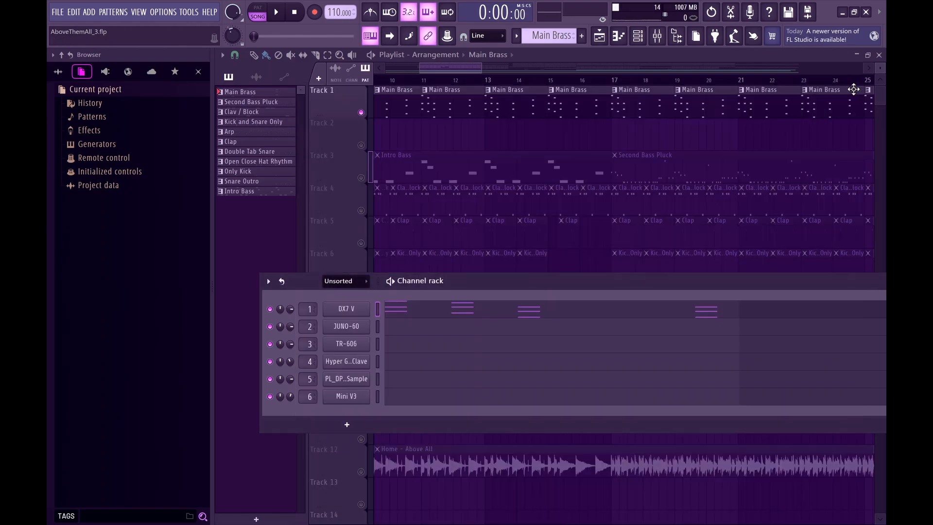
Open the Main Brass pattern in the piano roll and highlight the top note of each chord, clearing the selection at the end.
double_click(384, 100)
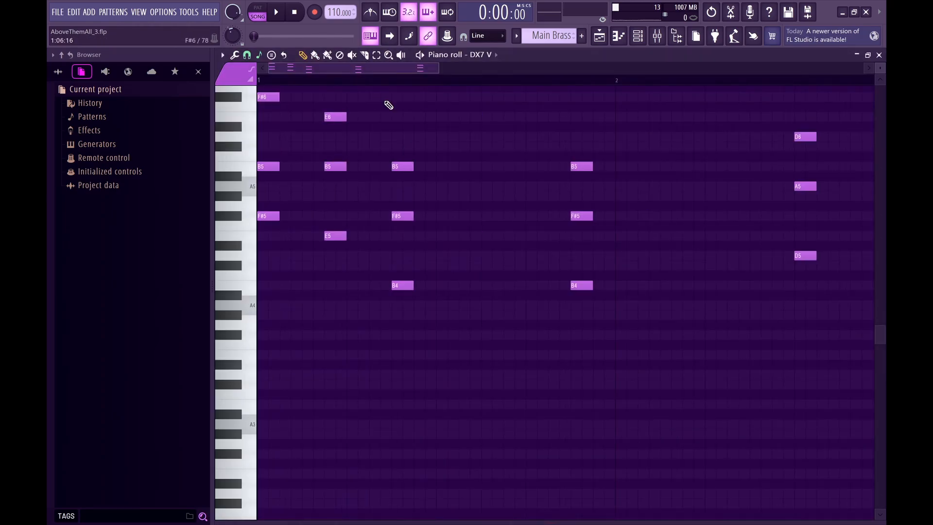
scroll(364, 130, "up", 2)
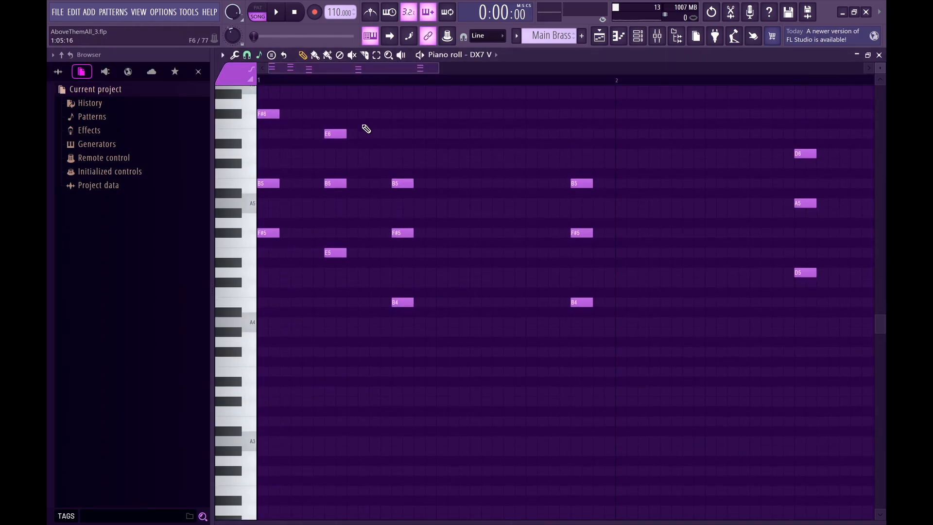
key("Escape")
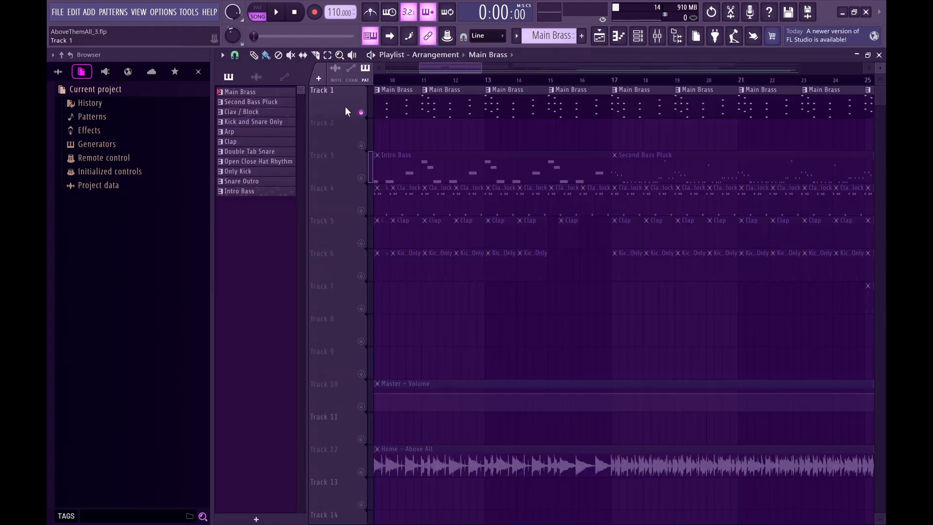
double_click(385, 105)
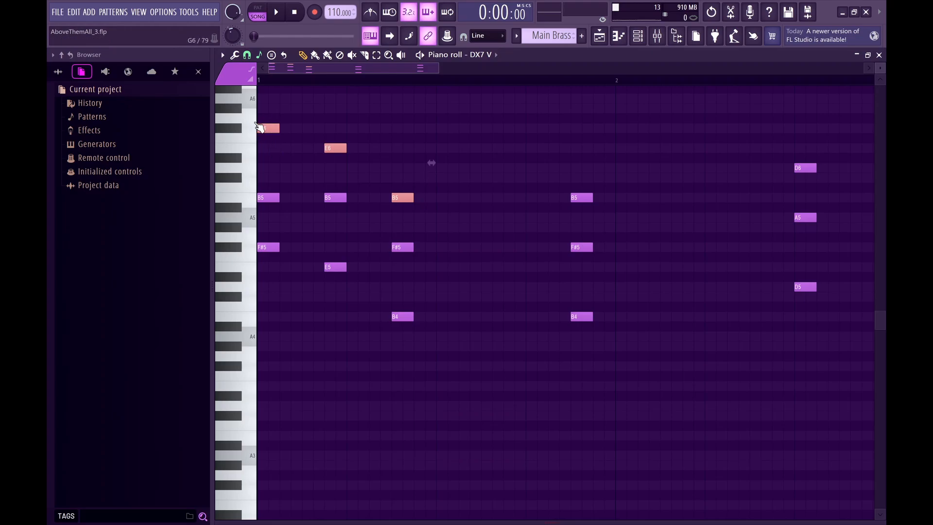
left_click_drag(838, 169, 802, 166)
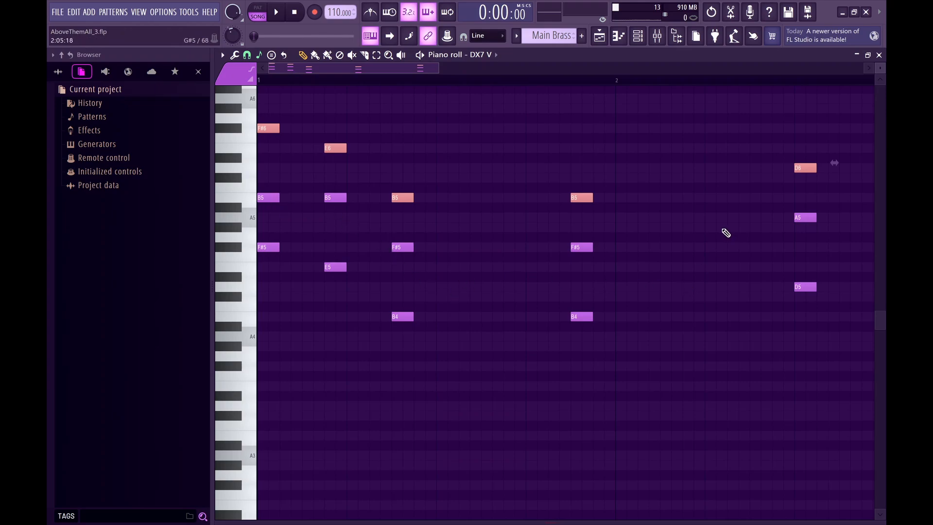
scroll(622, 180, "down", 1)
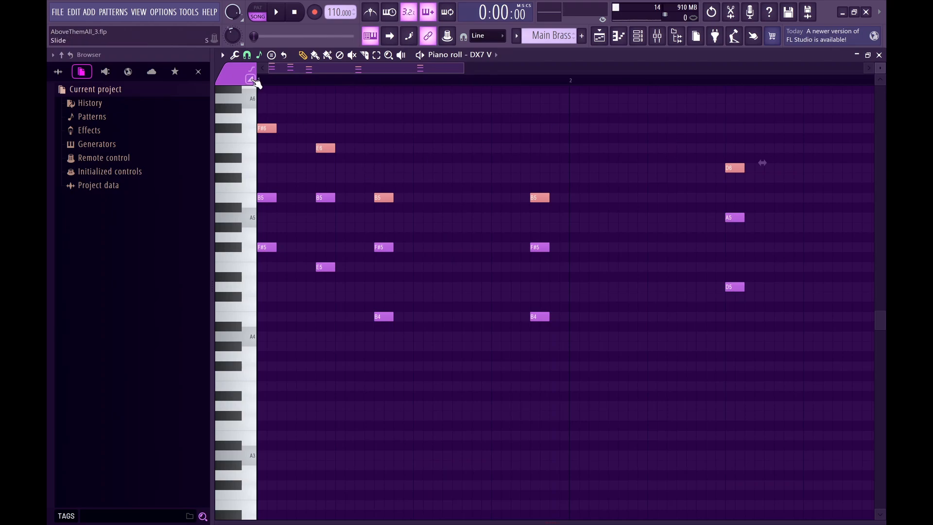
left_click_drag(269, 81, 250, 82)
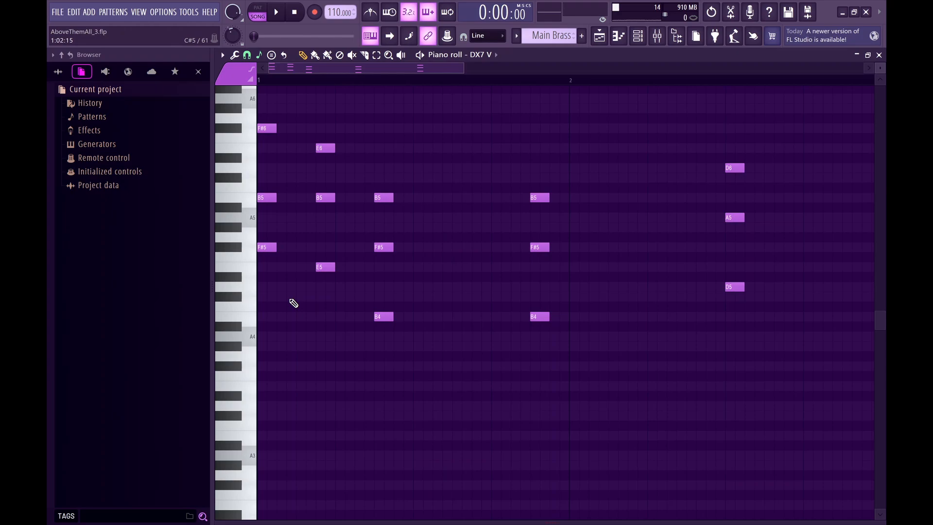
Play back the Main Brass pattern, stop it, and return to the playlist.
key("space")
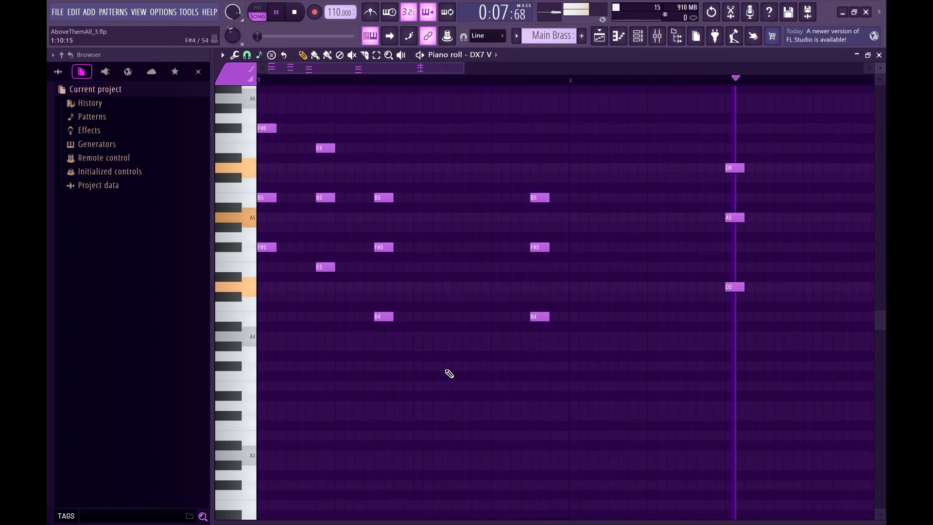
key("space")
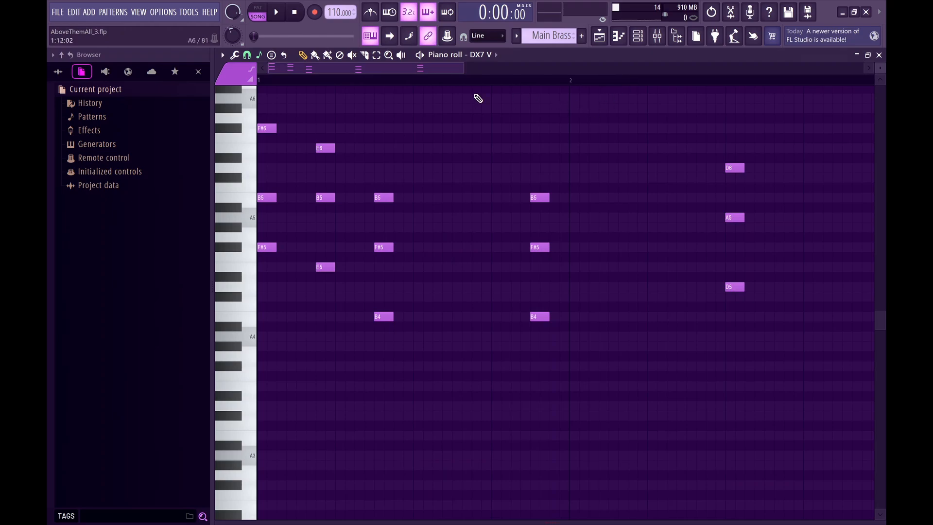
key("F5")
Solo Track 3 with the bass clips and open the JUNO-60 synth from the channel rack.
scroll(456, 153, "down", 6)
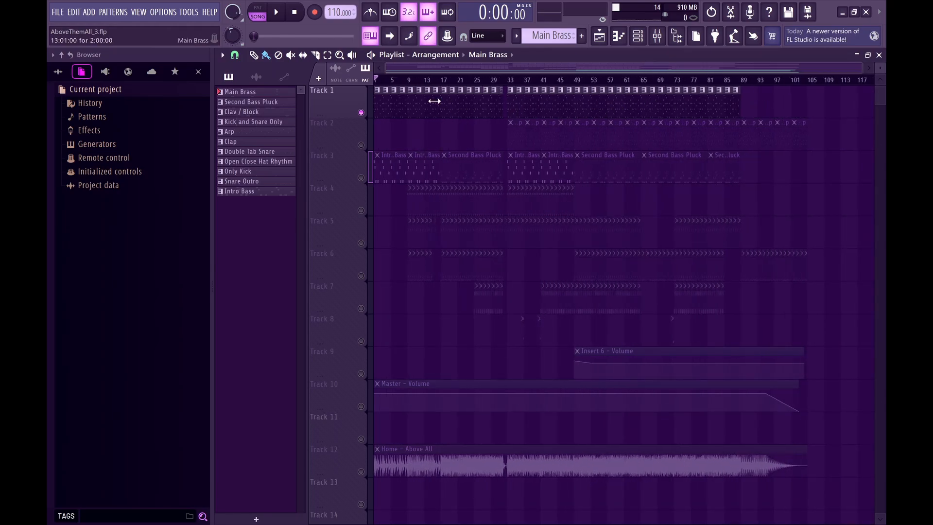
scroll(511, 115, "up", 2)
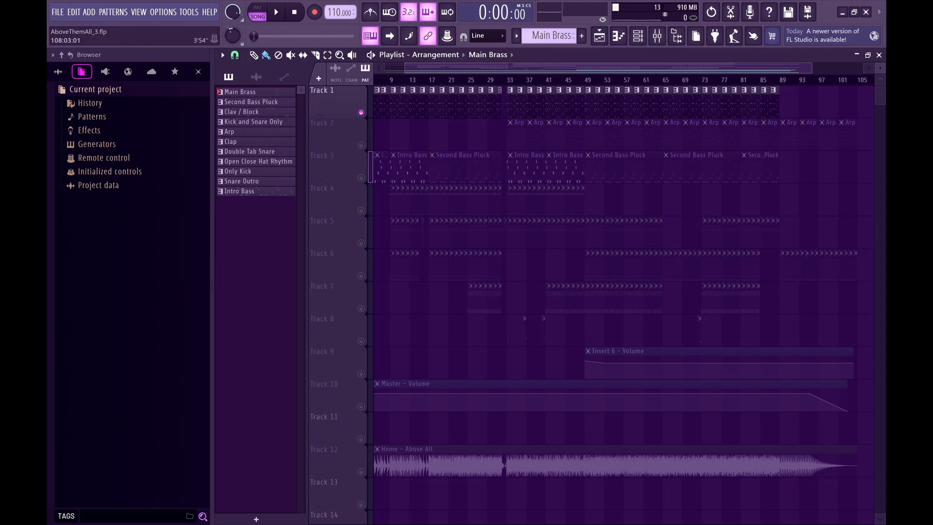
scroll(433, 187, "up", 2)
scroll(433, 187, "up", 2)
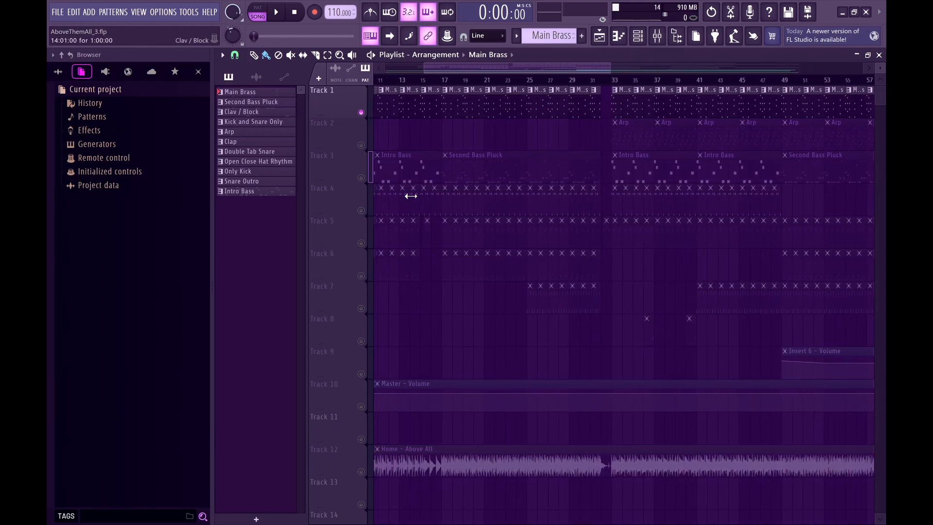
scroll(412, 201, "left", 3)
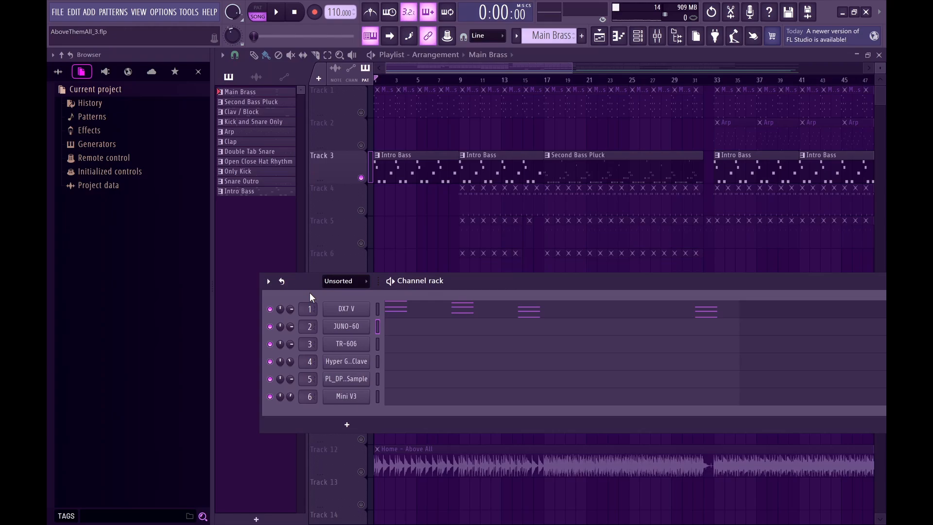
left_click(346, 326)
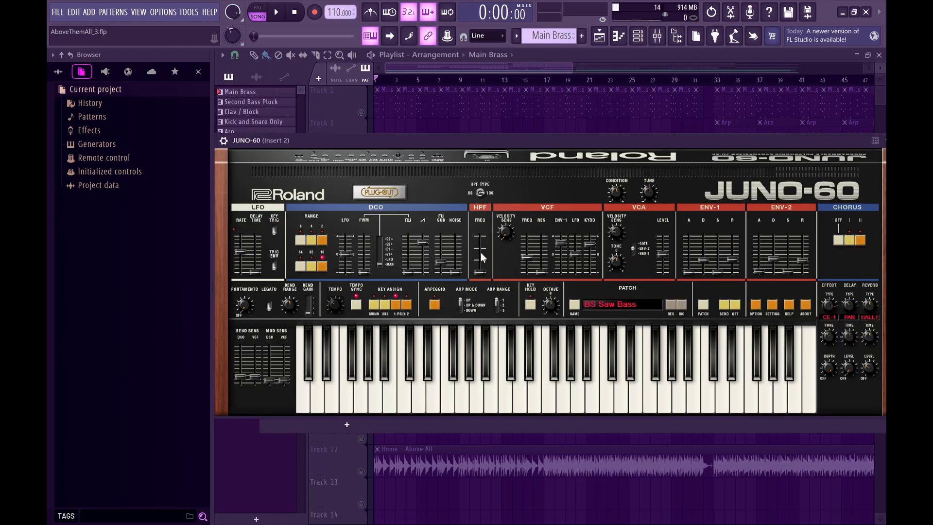
Examine the JUNO-60's BS Saw Bass patch settings, moving its window as needed, and close the synth.
key("x")
key("x")
key("x")
left_click_drag(540, 142, 539, 79)
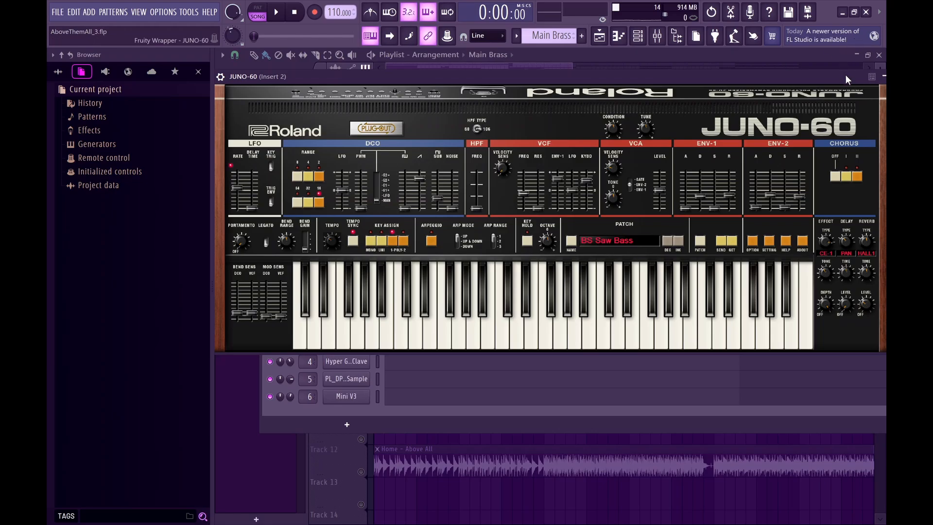
left_click_drag(844, 75, 712, 114)
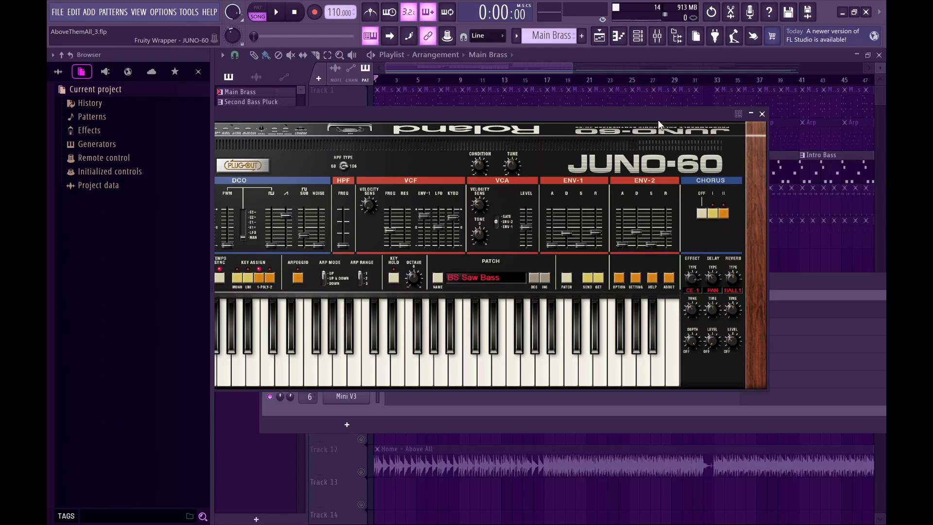
left_click(761, 113)
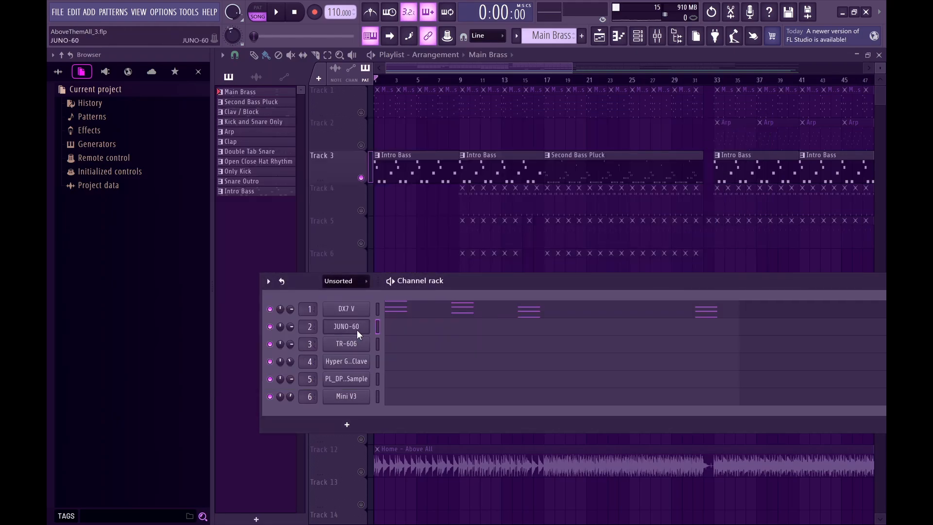
Open the first Intro Bass clip in the piano roll, play the pattern through, and return to the playlist.
double_click(388, 163)
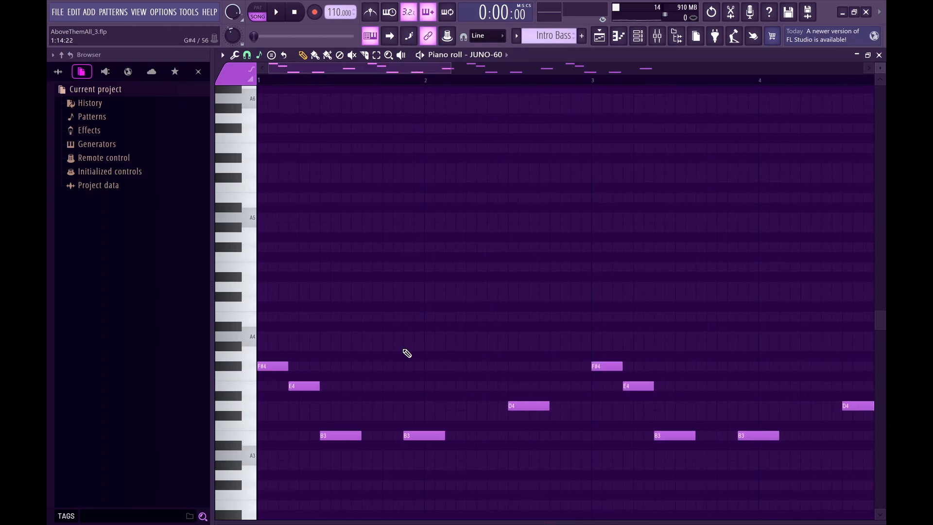
scroll(403, 384, "down", 3)
scroll(403, 387, "down", 4, "ctrl")
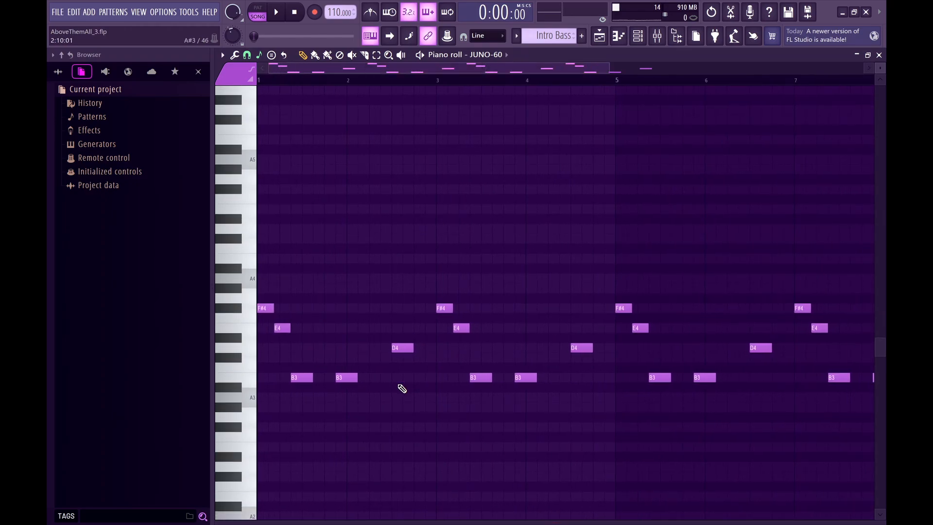
scroll(401, 387, "down", 1, "ctrl")
scroll(338, 396, "down", 1, "ctrl")
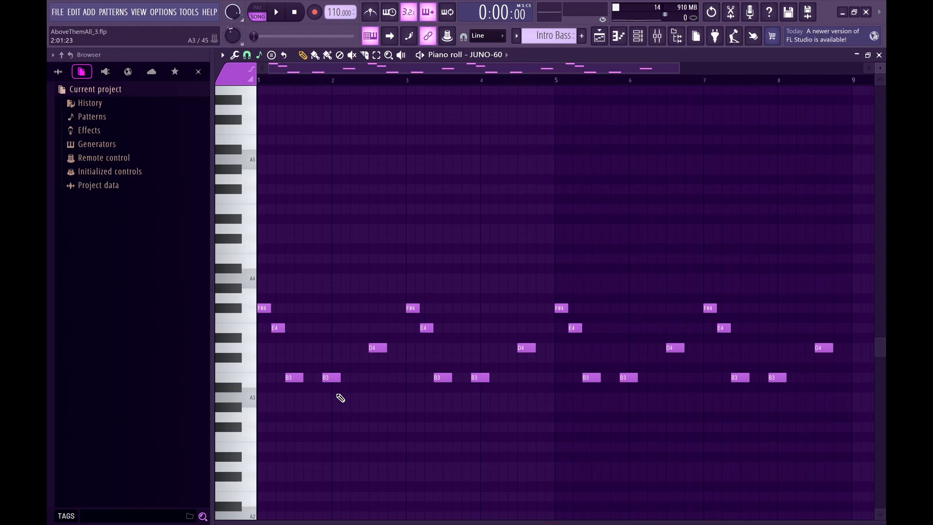
key("space")
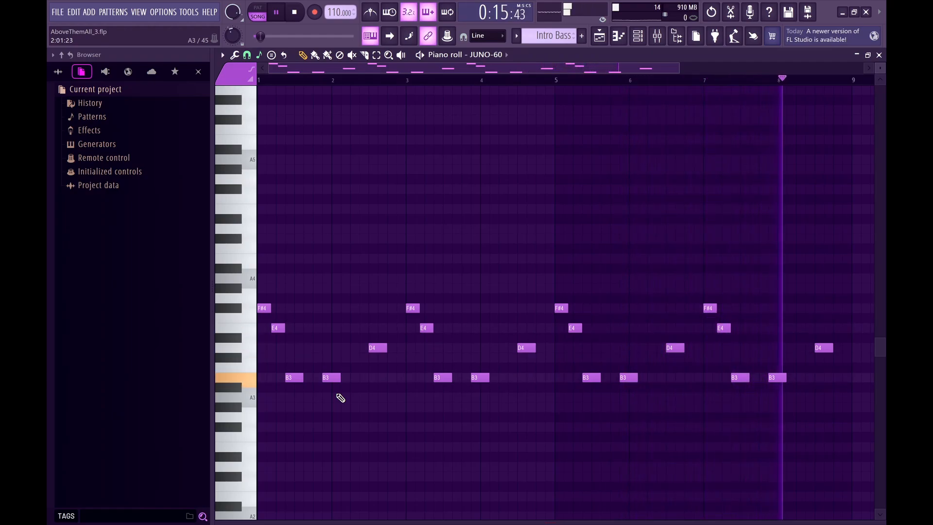
key("space")
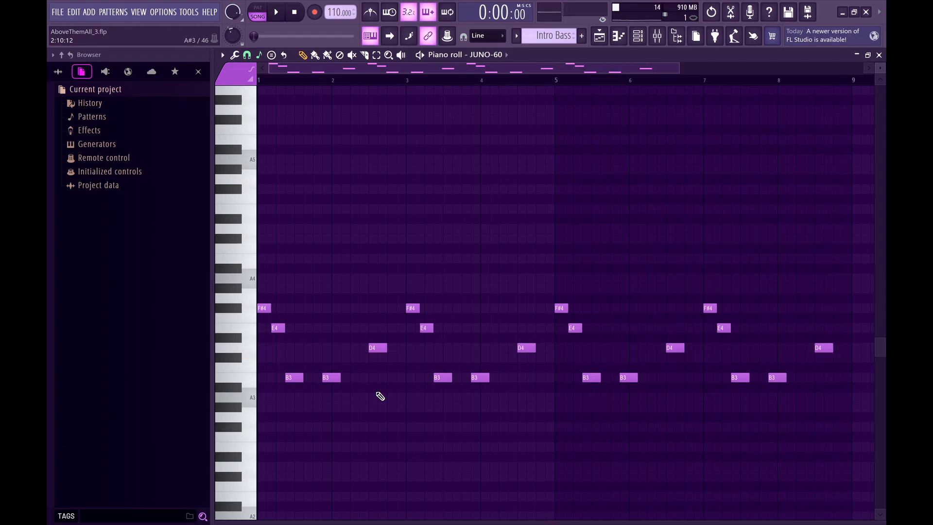
key("F5")
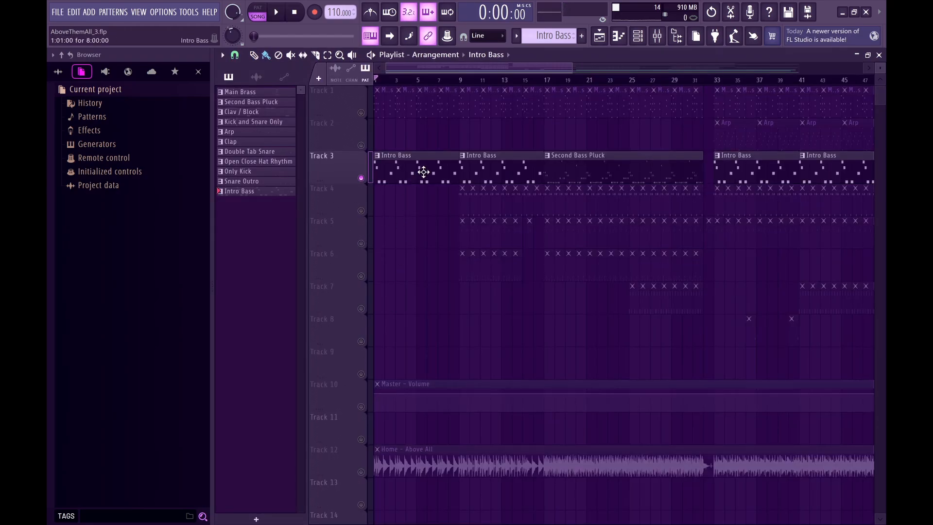
Set the playback position to bar 17, where the first Second Bass Pluck clip starts.
scroll(437, 81, "down", 2)
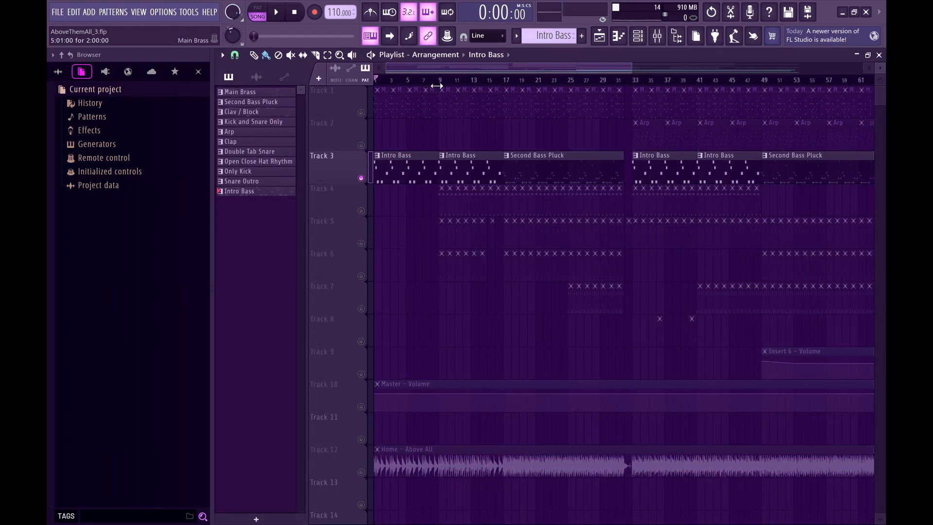
scroll(508, 82, "up", 4)
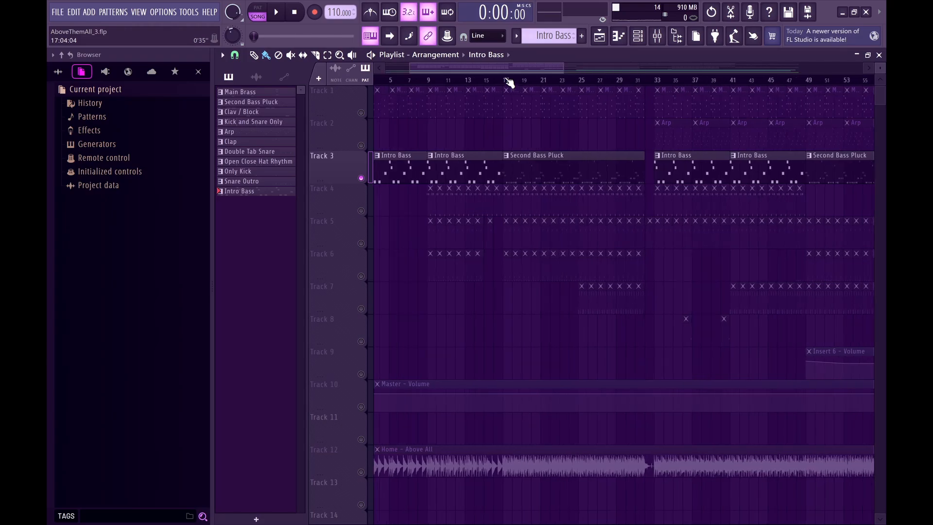
scroll(502, 86, "up", 2)
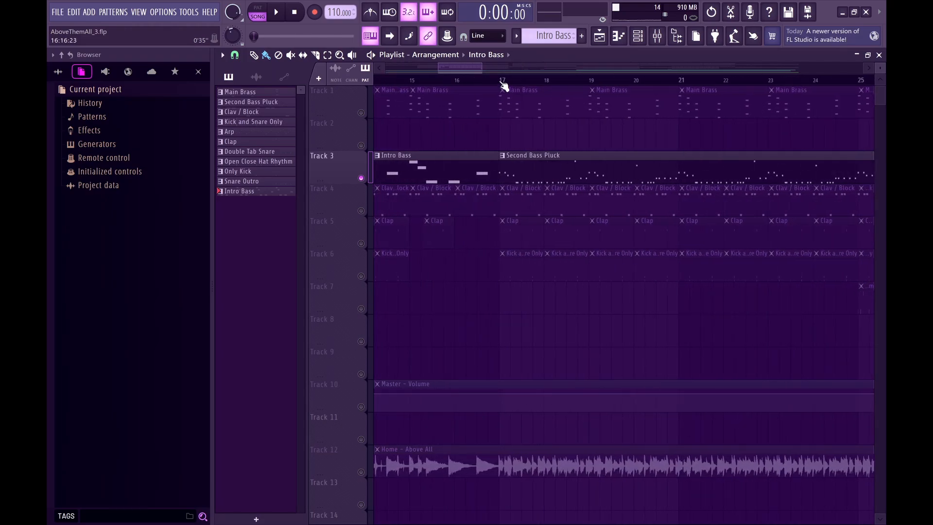
left_click(501, 81)
scroll(529, 220, "down", 3)
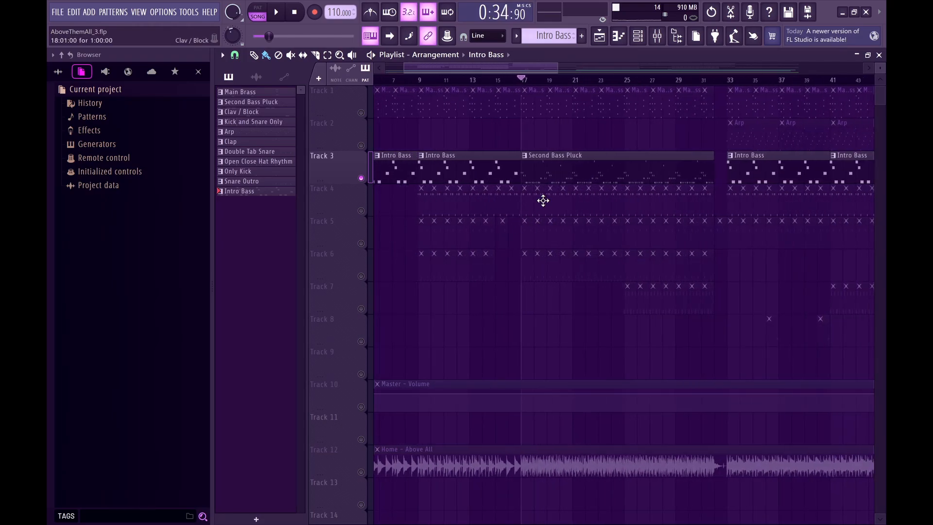
scroll(502, 247, "down", 3)
Select the Second Bass Pluck clip starting at bar 17 on Track 3 and open its pattern in the piano roll.
left_click_drag(480, 120, 485, 157)
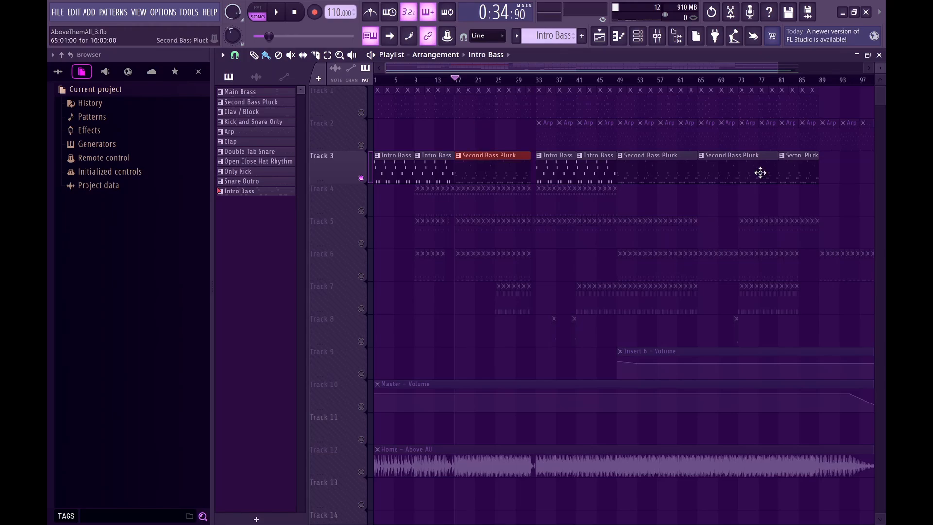
left_click_drag(830, 181, 639, 192)
double_click(469, 172)
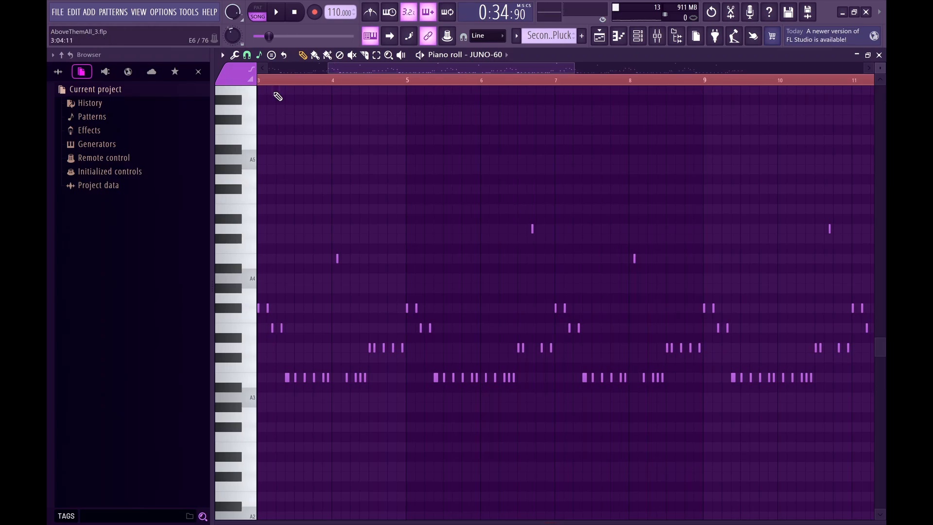
Clear the time selection in the Second Bass Pluck pattern, go back to its first bars, and turn on the metronome.
left_click(276, 82)
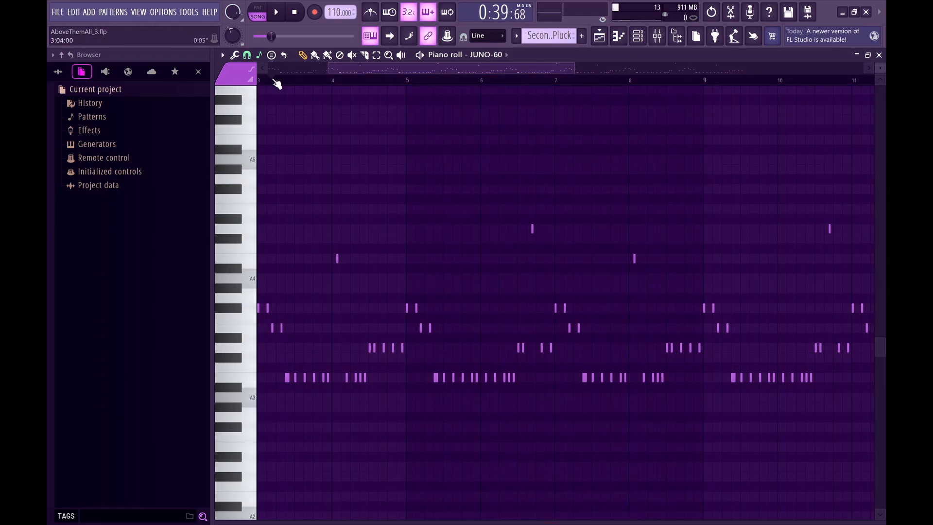
left_click_drag(274, 80, 238, 83)
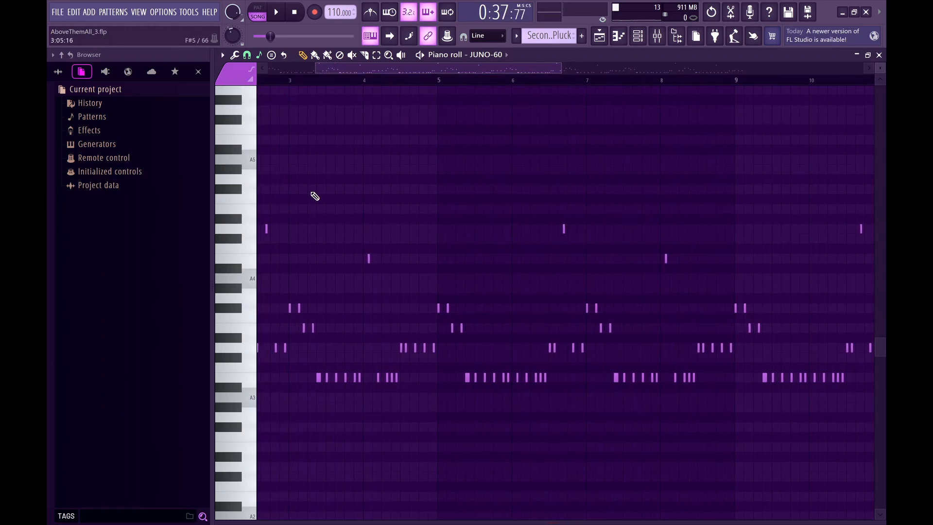
scroll(311, 192, "up", 2)
scroll(311, 192, "left", 4)
scroll(315, 196, "up", 2)
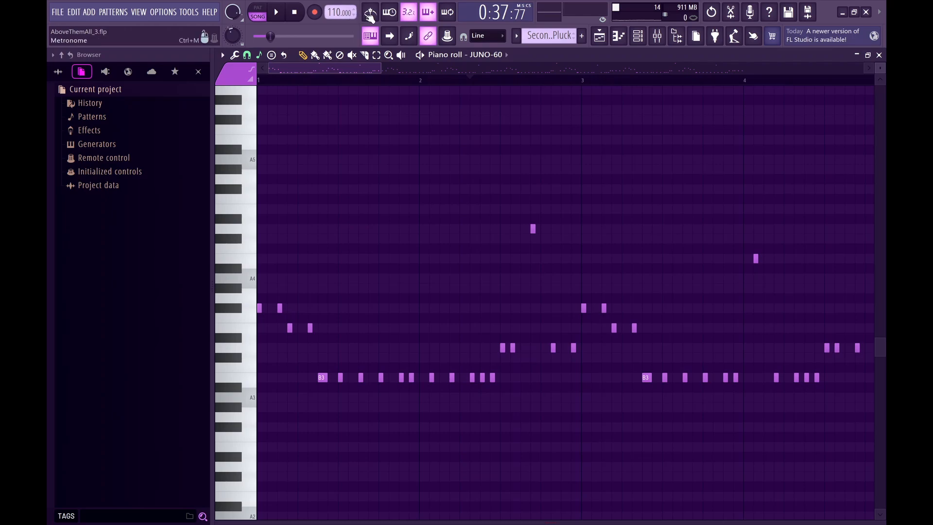
left_click(371, 15)
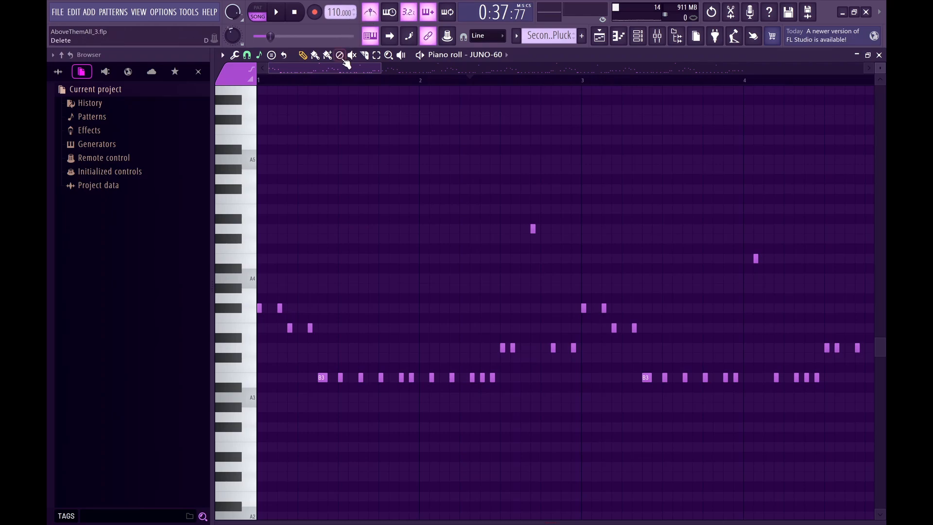
Play the Second Bass Pluck pattern from its beginning against the metronome and stop playback.
scroll(382, 262, "down", 3)
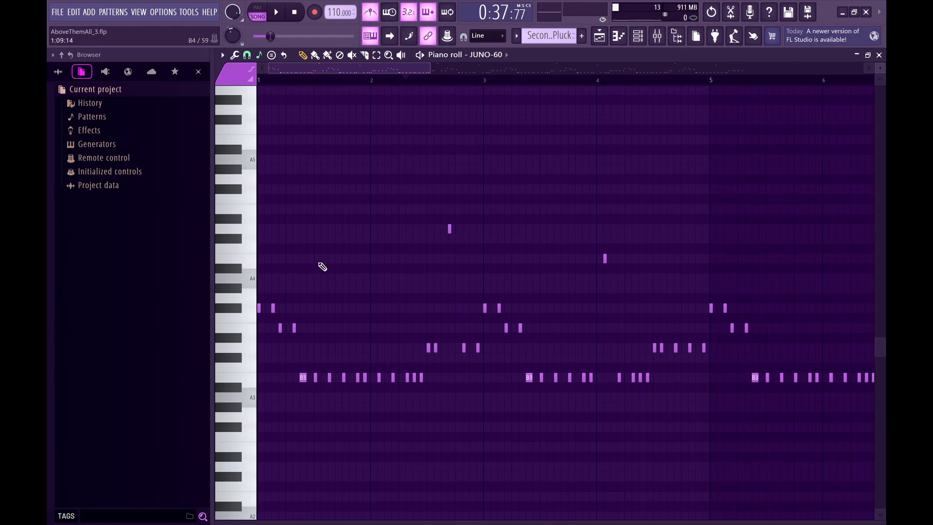
key("space")
key("space")
left_click_drag(272, 82, 214, 85)
key("space")
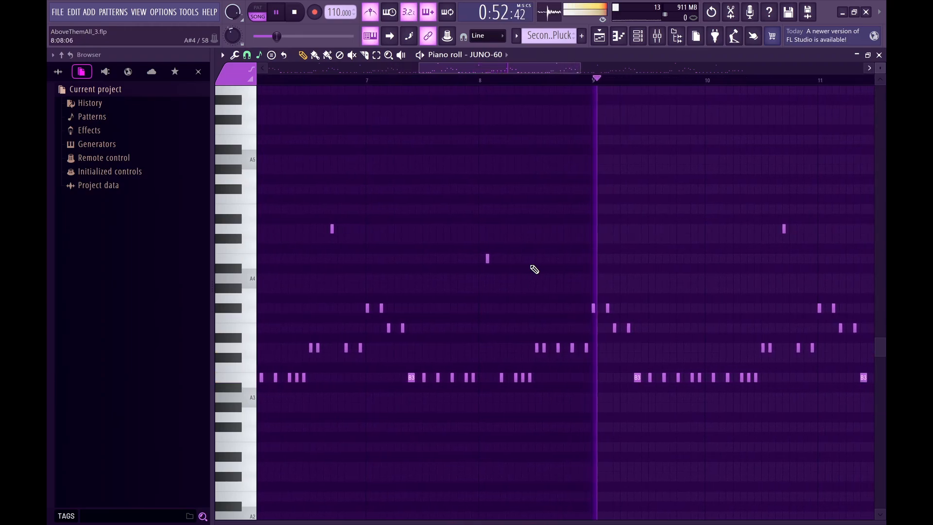
key("space")
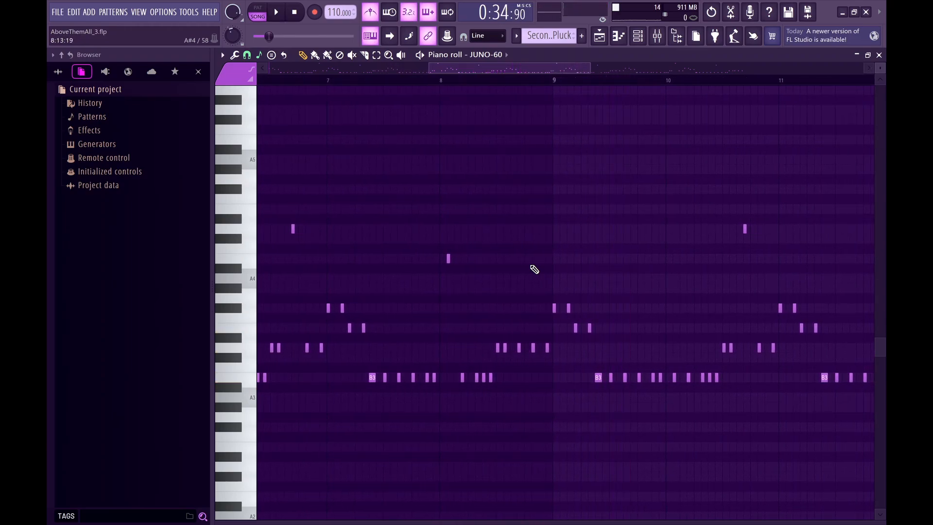
Examine the repeating notes along the whole Second Bass Pluck pattern and return to the playlist.
scroll(535, 269, "down", 6)
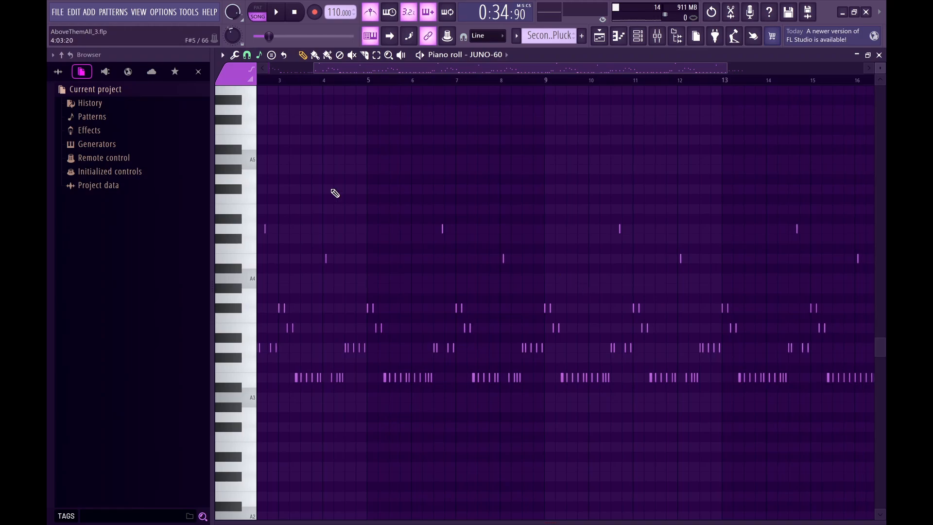
scroll(312, 235, "up", 5)
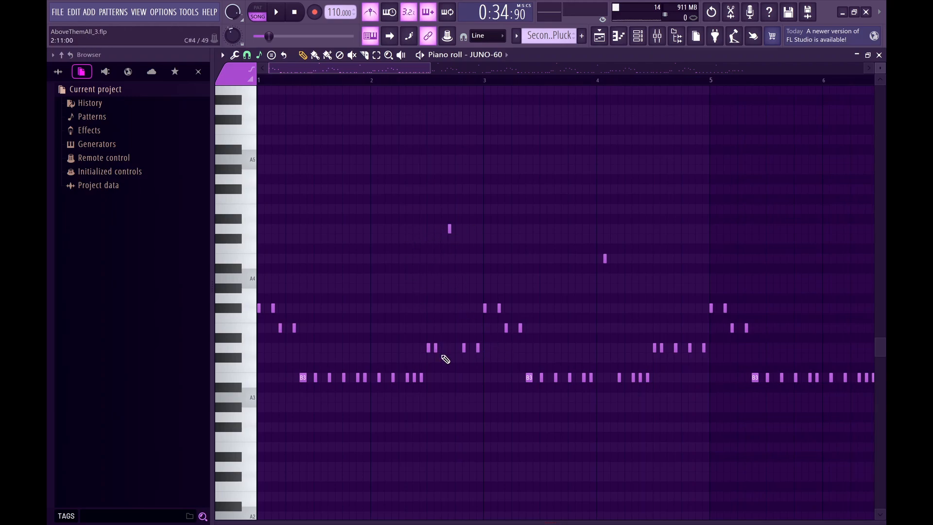
scroll(543, 303, "down", 4)
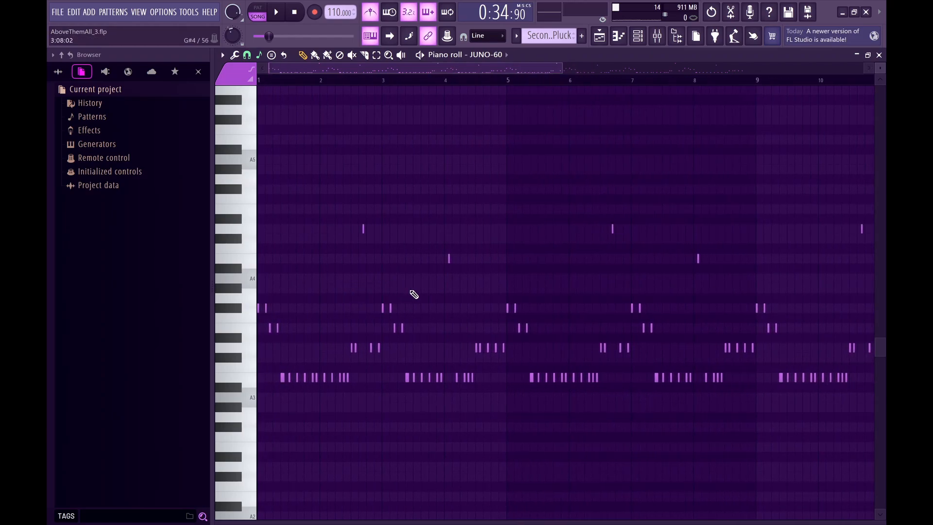
scroll(518, 316, "down", 5)
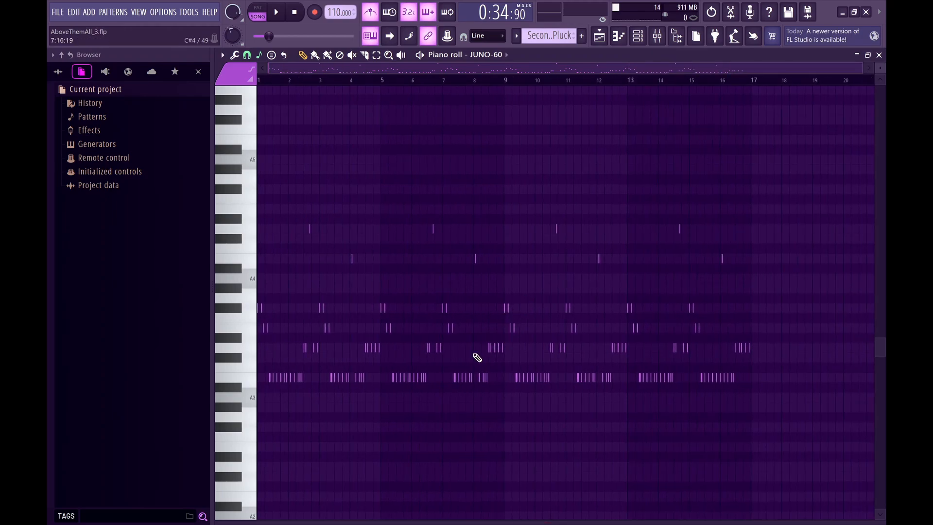
key("F5")
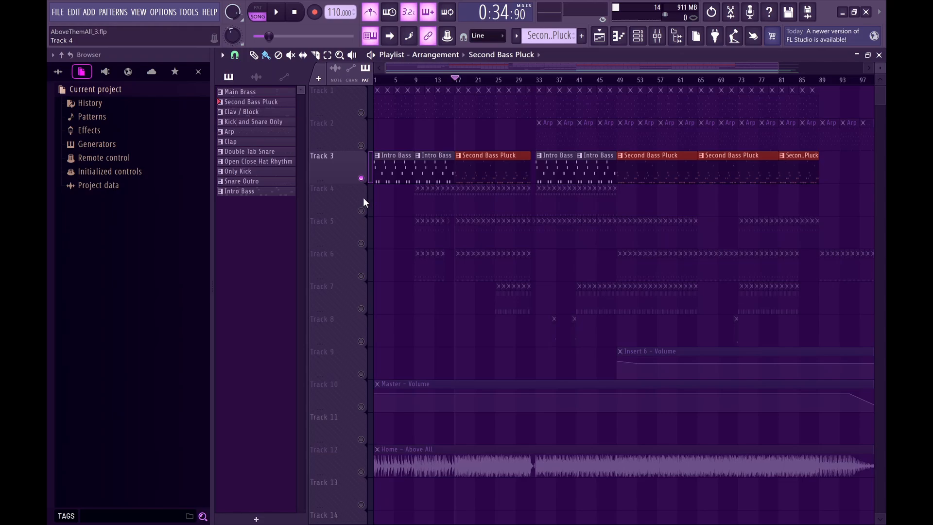
Re-enable all playlist tracks except the Home - Above All audio on Track 12, and clear the clip selection.
scroll(418, 210, "up", 3)
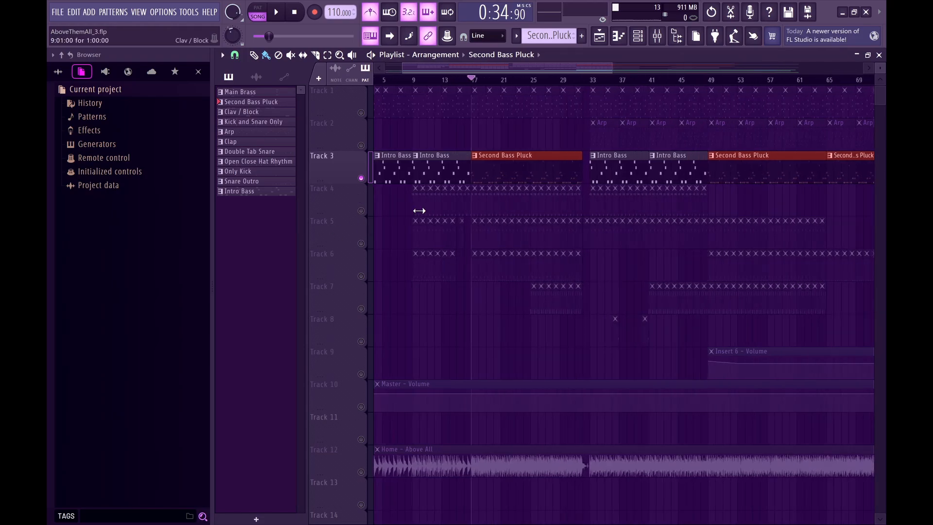
right_click(360, 210)
left_click(361, 475)
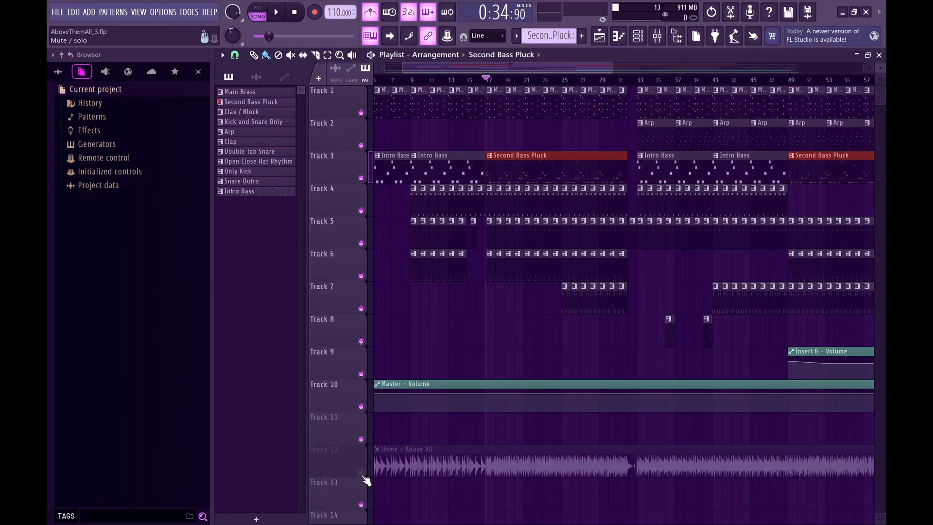
scroll(435, 400, "up", 2)
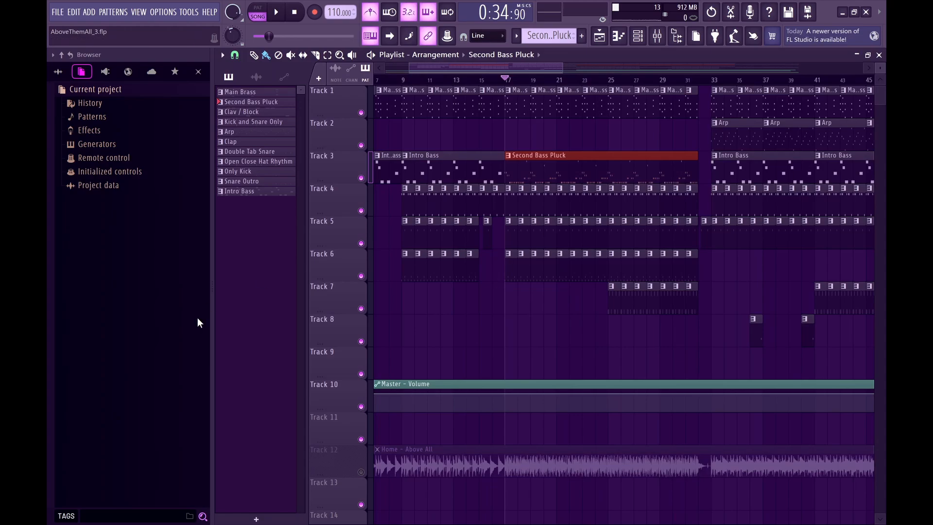
left_click(433, 336)
right_click(499, 331)
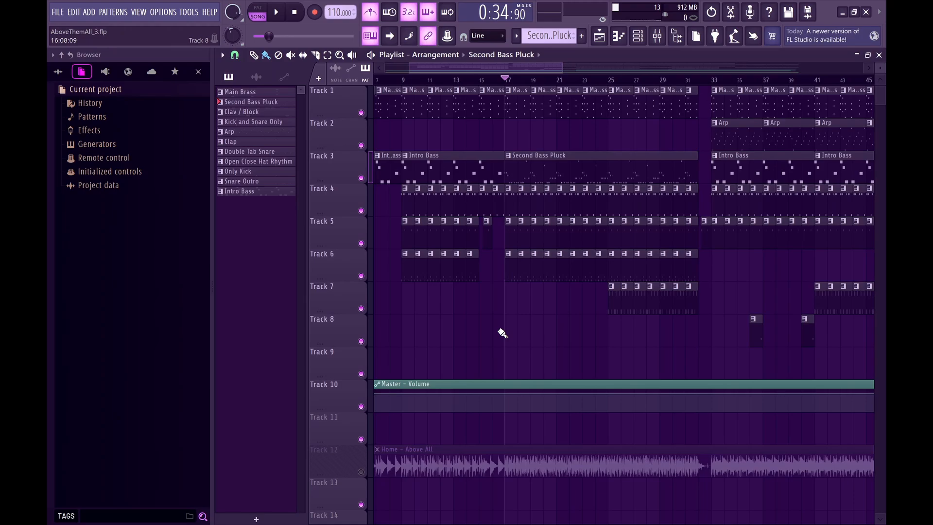
scroll(528, 136, "down", 1)
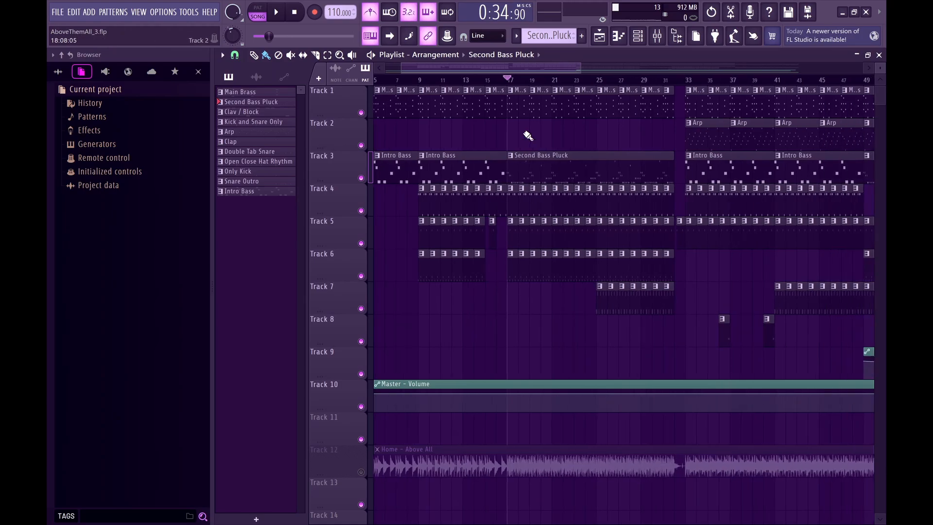
Open the TR-606 drum machine from the channel rack, examine its settings and step pattern, and close it.
left_click(638, 36)
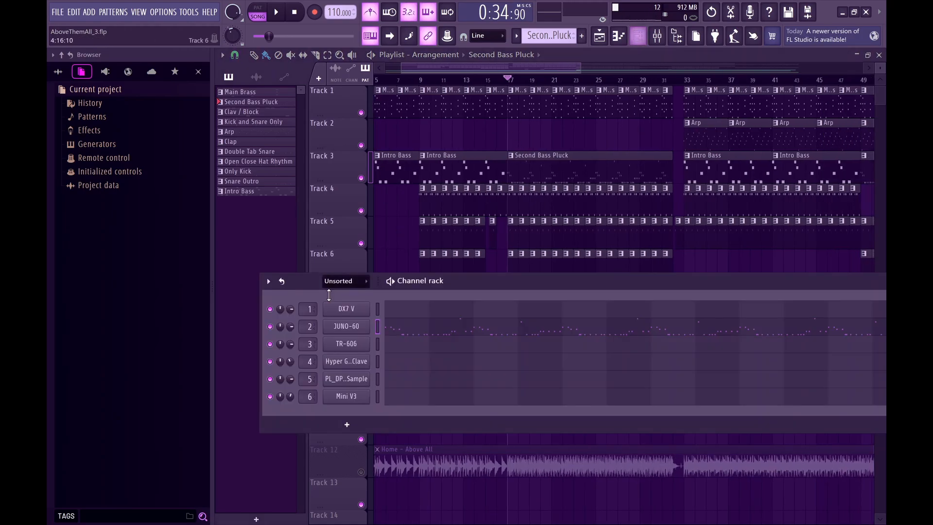
left_click(361, 346)
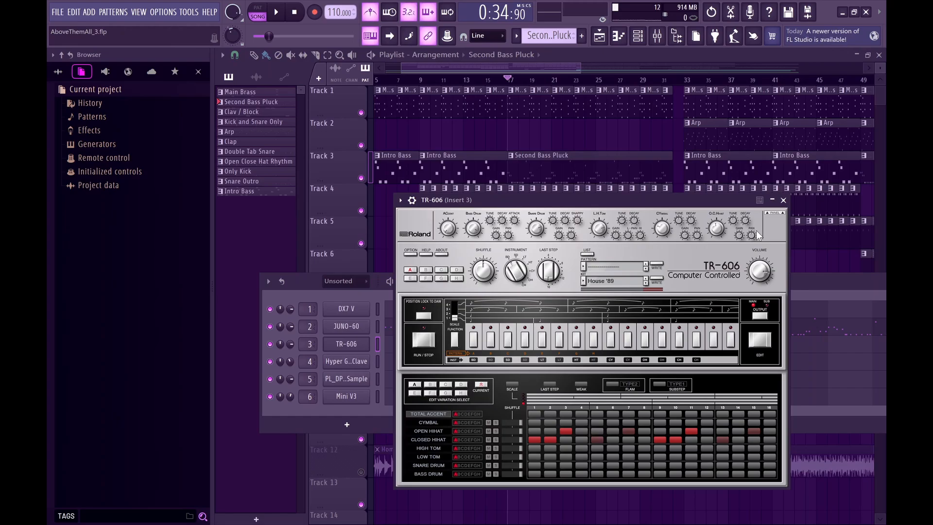
left_click(783, 201)
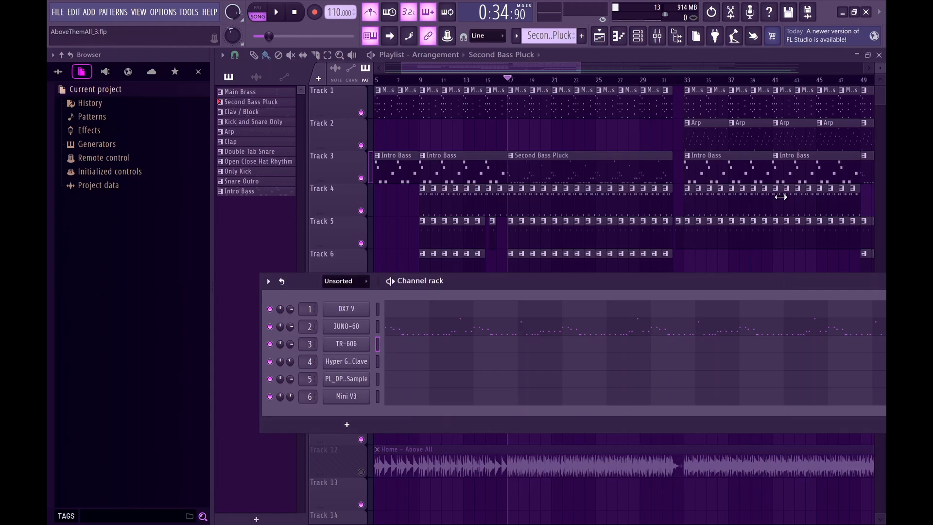
Check the JUNO-60's BS Saw Bass patch, close it, and look at the TR-606's drum settings once more.
left_click(348, 327)
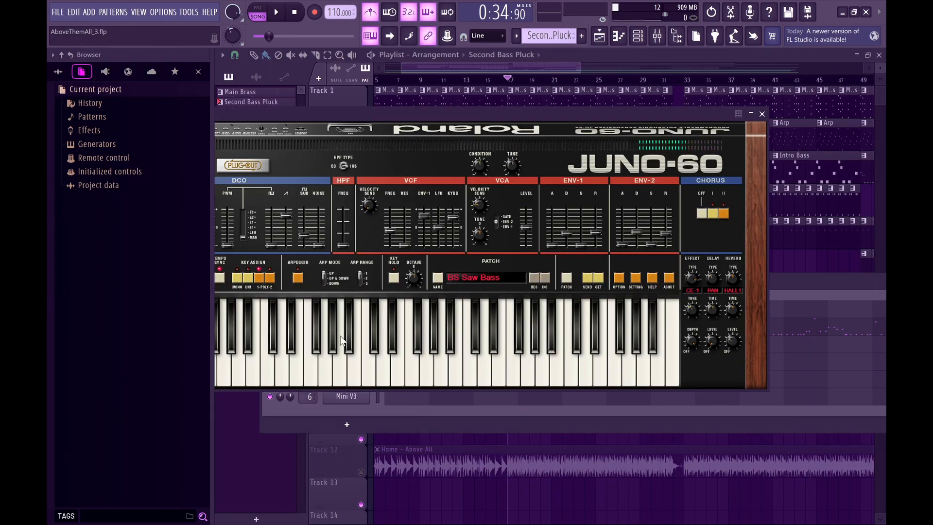
left_click(761, 113)
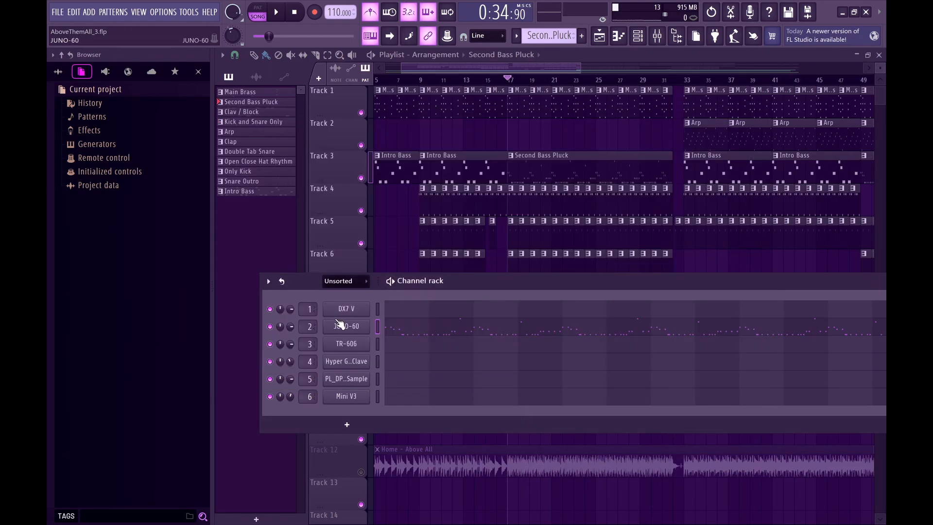
left_click(346, 343)
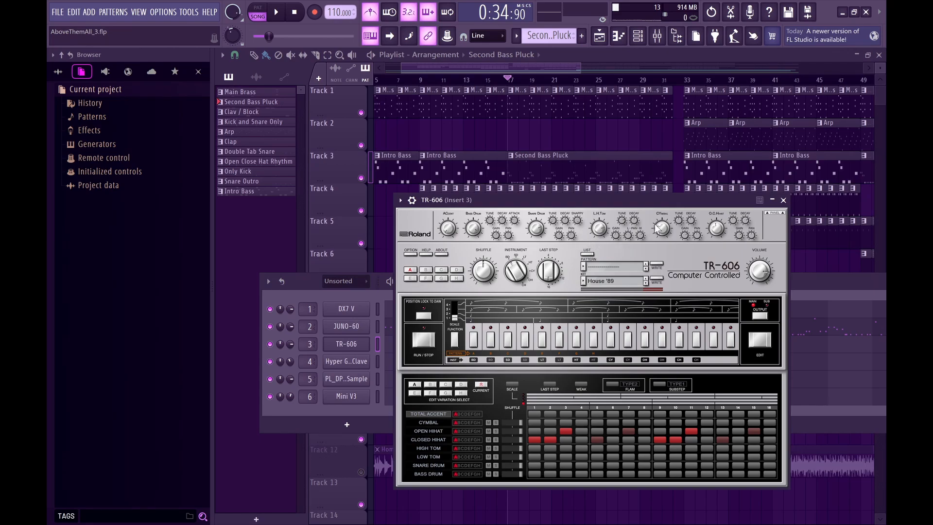
left_click(783, 200)
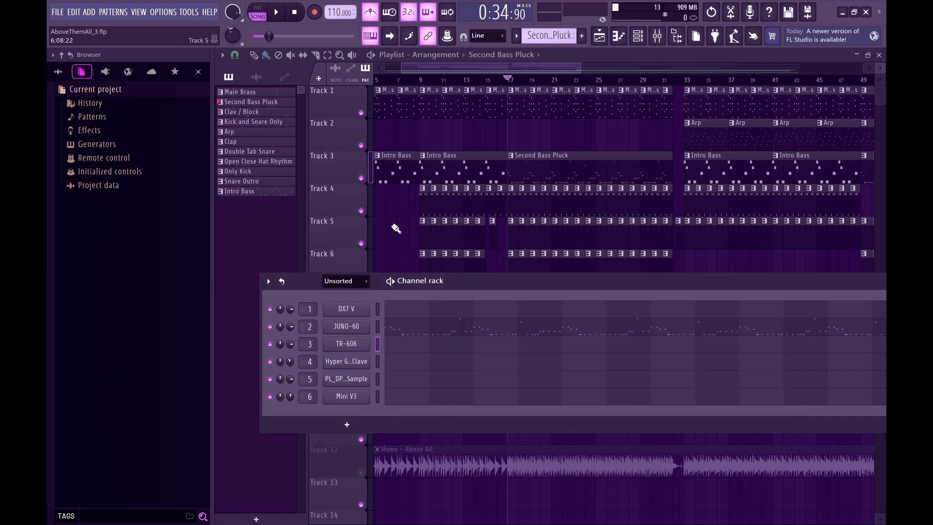
Dismiss the channel rack and leave only Tracks 4, 5 and 6 audible: Clav / Block, Clap, and Kick and Snare Only.
scroll(396, 229, "down", 4)
scroll(395, 228, "up", 5)
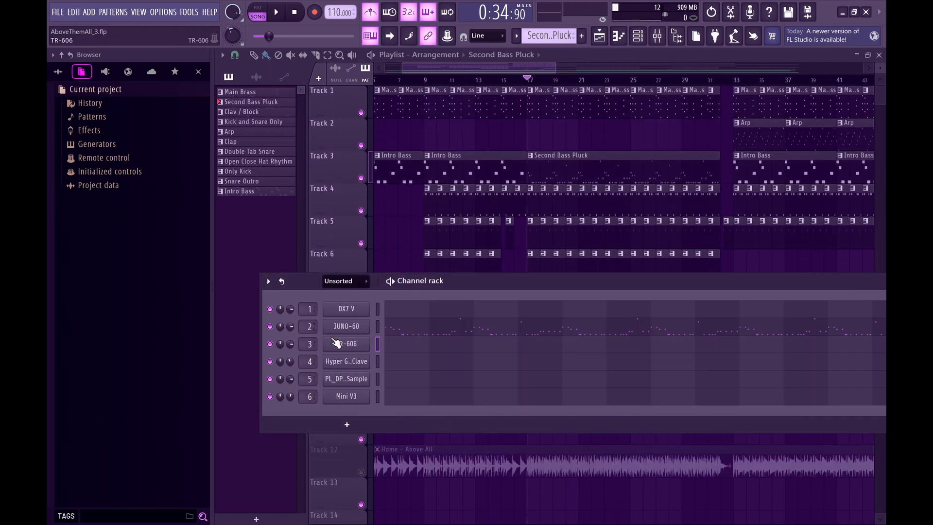
left_click(239, 233)
scroll(471, 217, "up", 5)
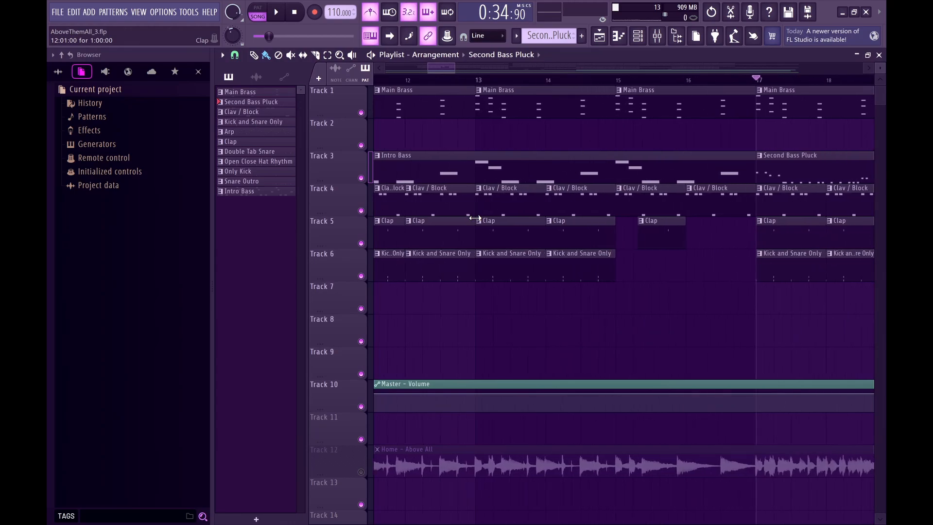
scroll(475, 218, "left", 3)
right_click(362, 211)
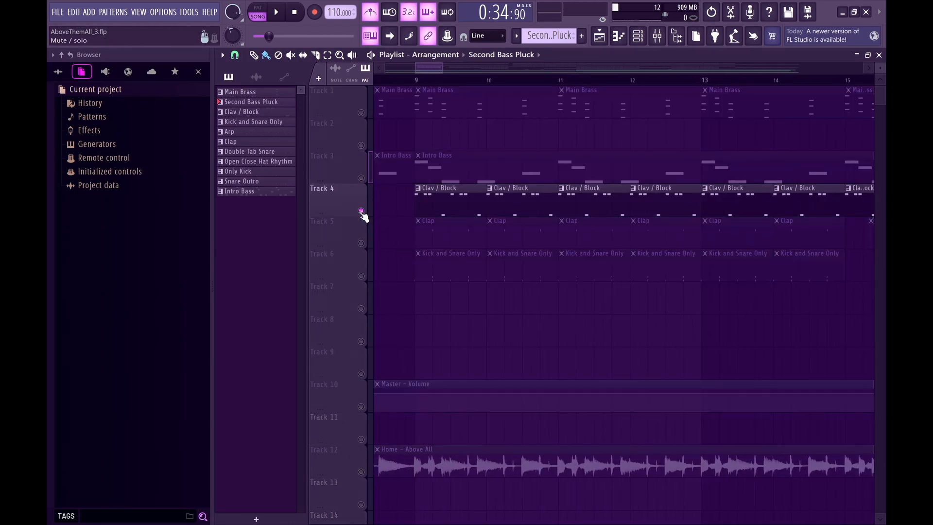
left_click(361, 243)
left_click(361, 275)
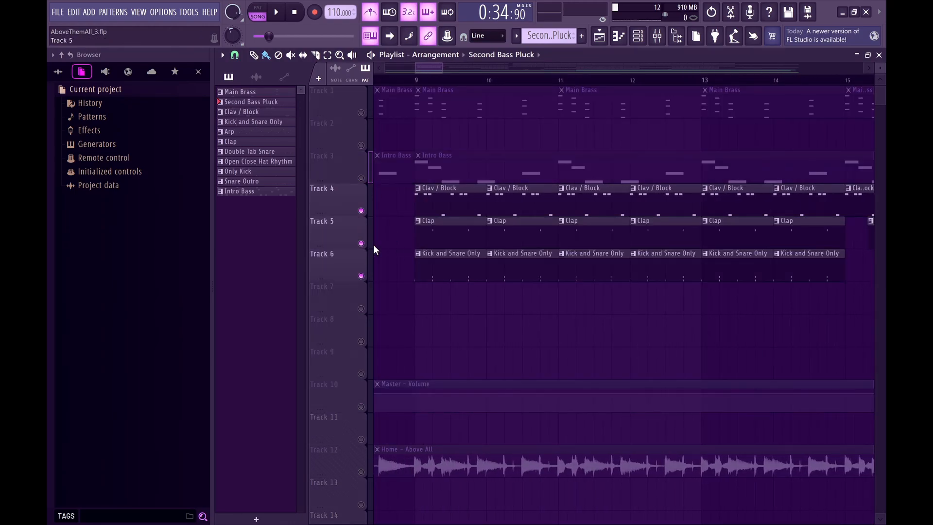
Mute the Clav / Block clips on Track 4 and set the playback position to bar 9.
scroll(458, 212, "down", 5)
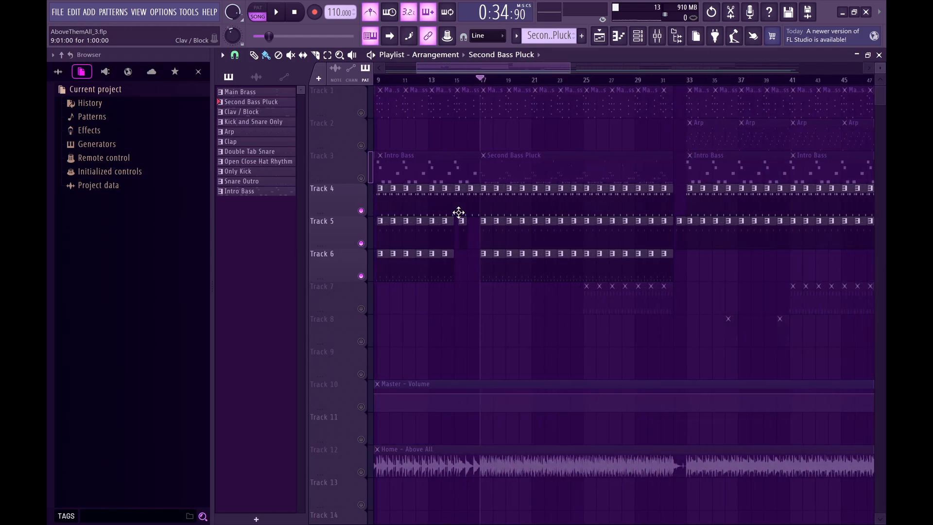
scroll(536, 212, "down", 2)
scroll(498, 213, "up", 7)
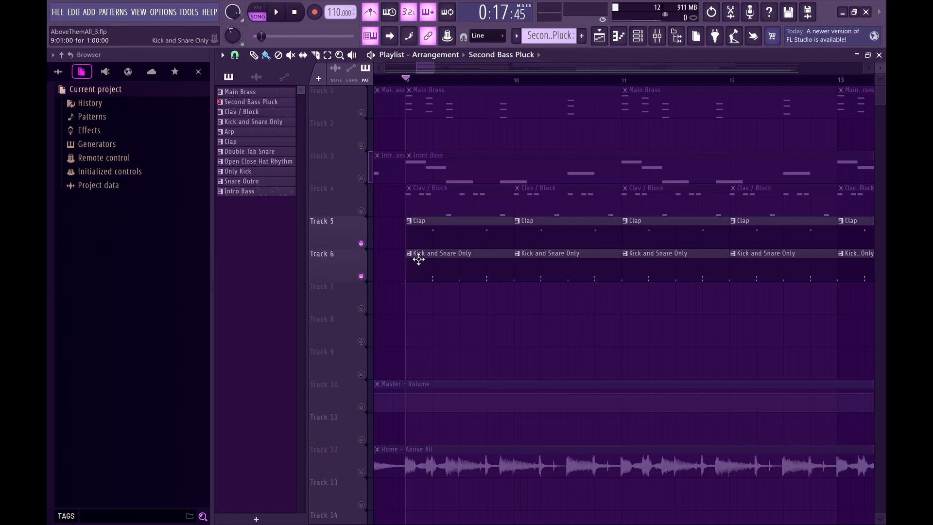
Play Tracks 5 and 6 from bar 9 and follow the Clap and Kick and Snare Only clips along the arrangement.
scroll(417, 260, "down", 4, "ctrl")
scroll(451, 278, "up", 4, "ctrl")
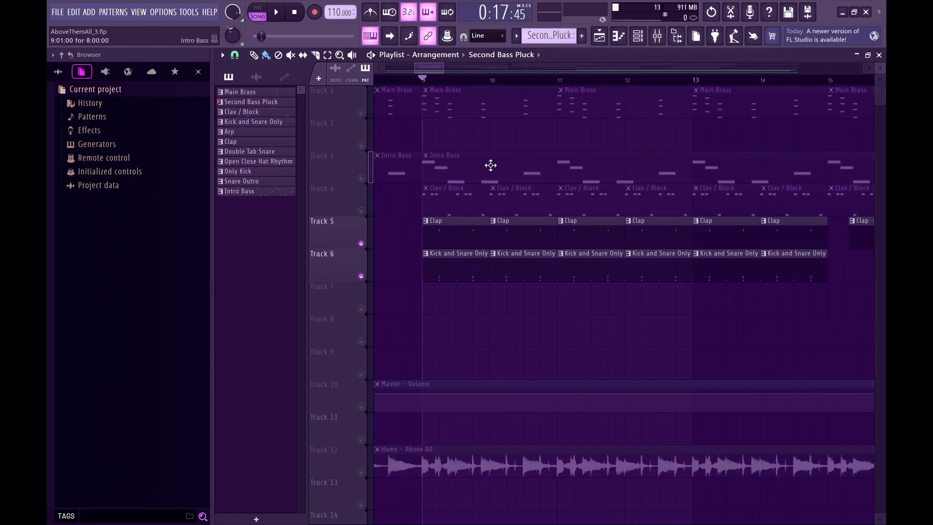
key("space")
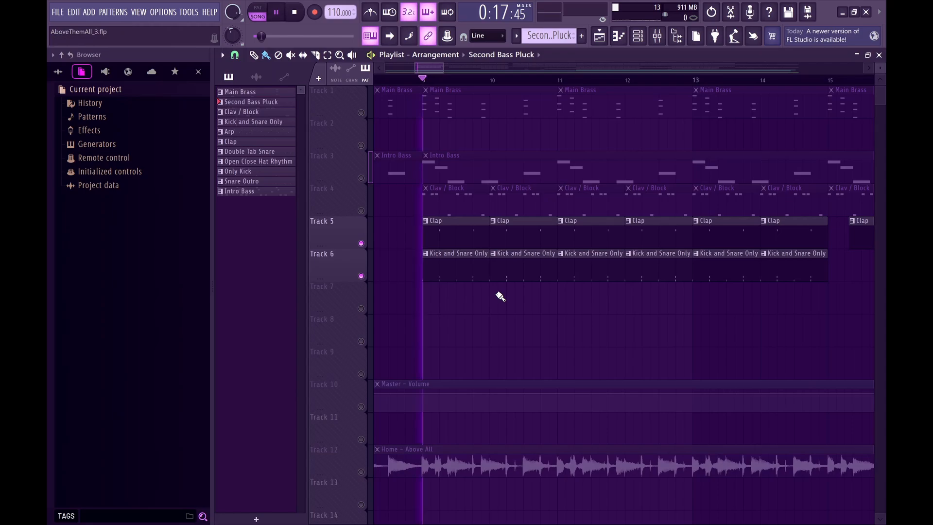
scroll(501, 297, "down", 1, "ctrl")
scroll(500, 296, "down", 2, "ctrl")
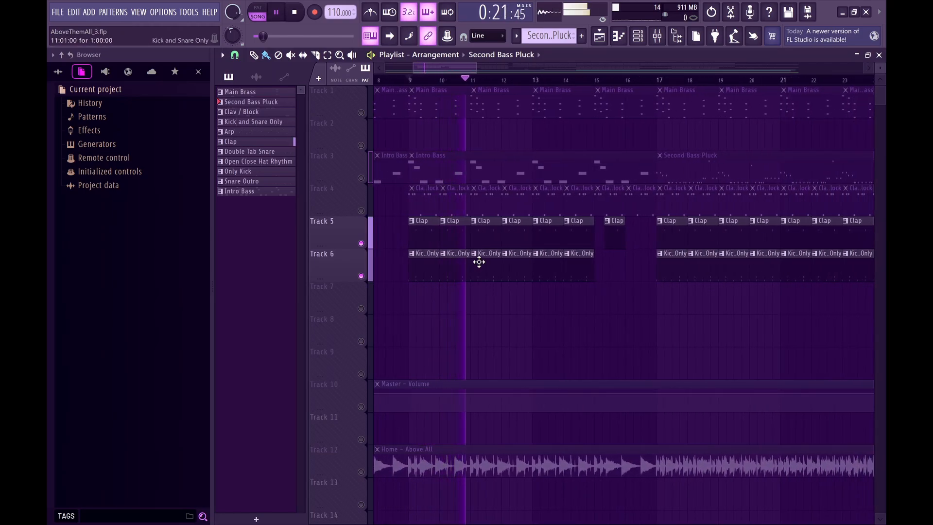
scroll(479, 262, "up", 4, "ctrl")
scroll(479, 261, "down", 5, "ctrl")
scroll(479, 262, "down", 3, "ctrl")
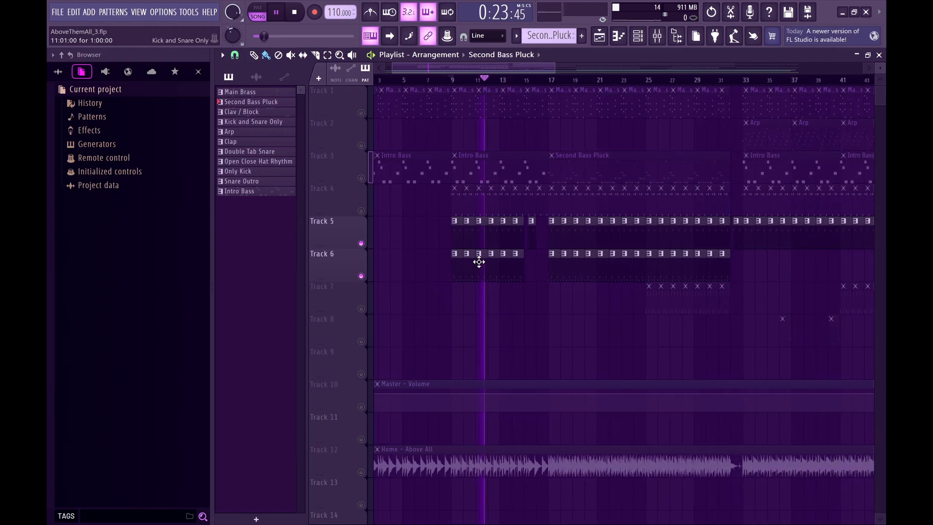
scroll(493, 261, "up", 2, "ctrl")
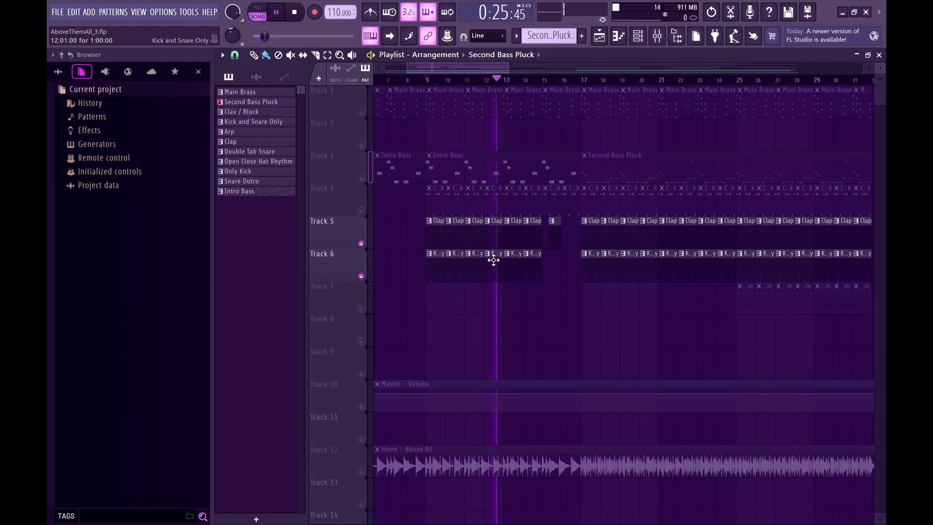
scroll(537, 250, "right", 1)
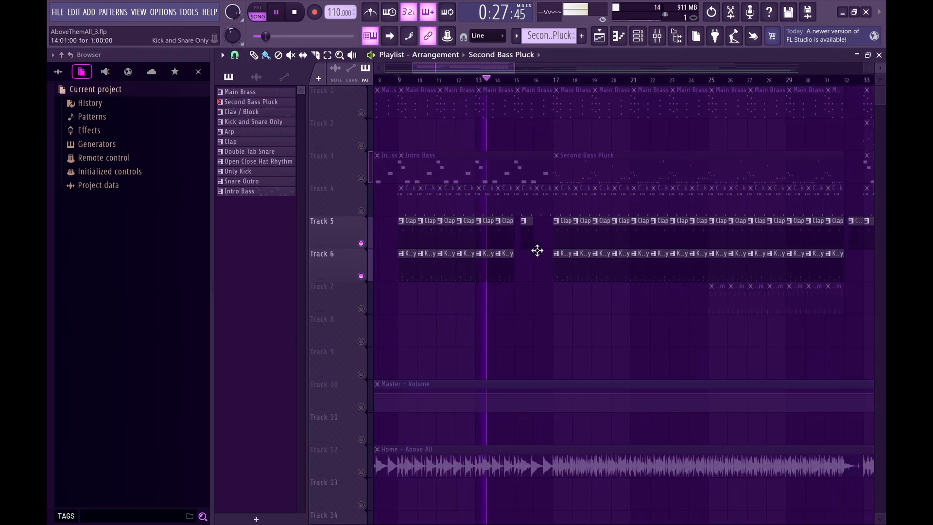
scroll(536, 250, "down", 2, "ctrl")
scroll(567, 244, "up", 3, "ctrl")
scroll(517, 254, "down", 2, "ctrl")
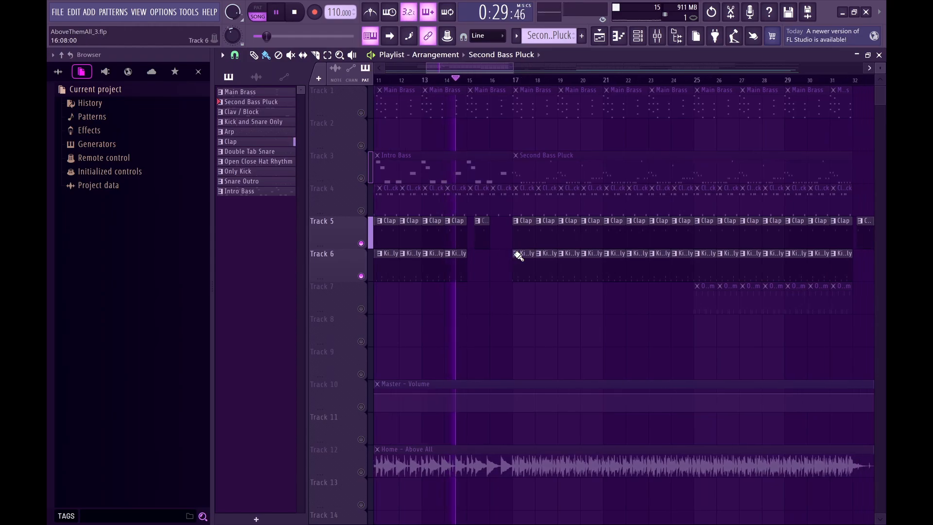
Jump playback to bar 17 and review how the Clap and Kick and Snare Only clips continue past bar 33.
left_click(504, 80)
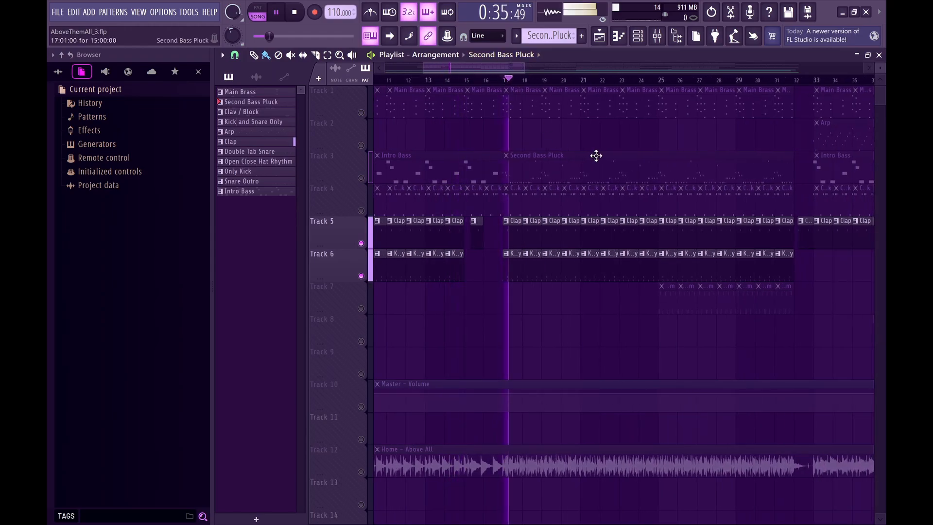
scroll(596, 156, "right", 4)
scroll(647, 203, "up", 4, "ctrl")
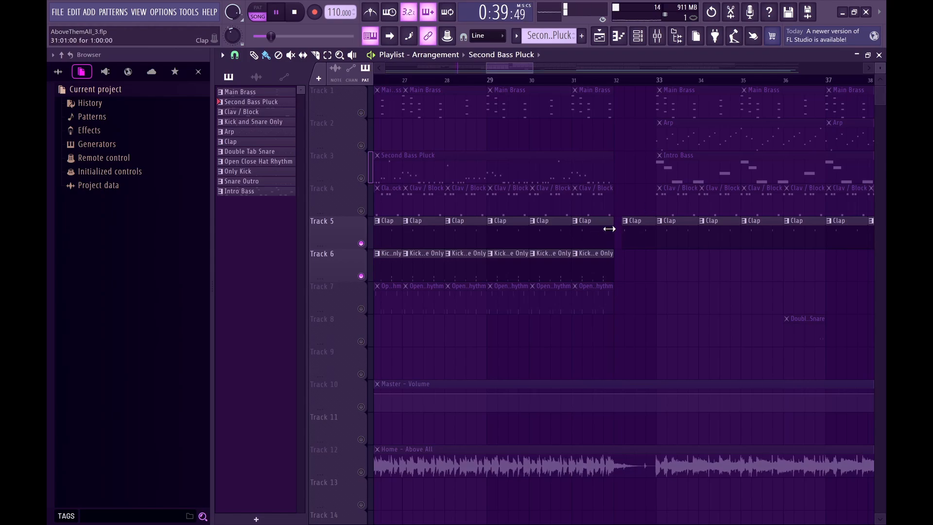
scroll(607, 227, "right", 3)
scroll(609, 228, "right", 4)
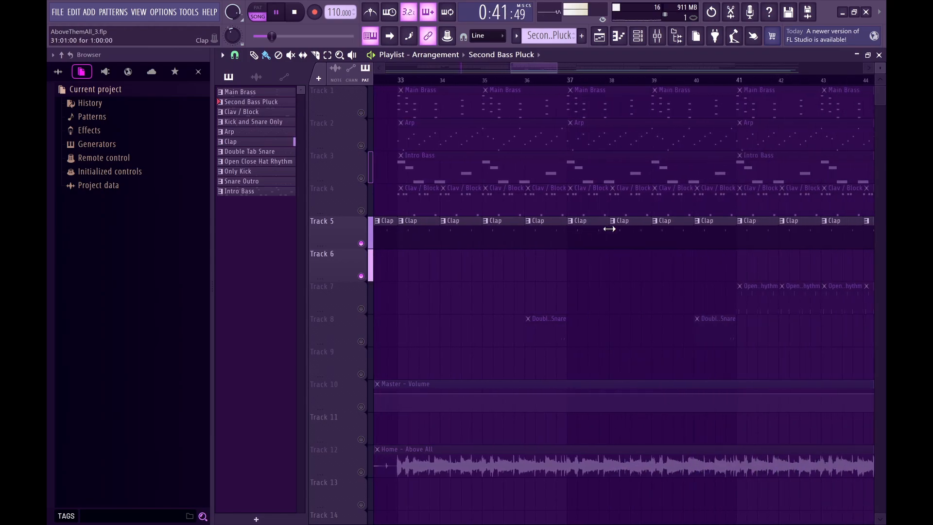
Make Tracks 7 and 8 audible as well and listen to the Open Close Hat Rhythm with the Clap from about bar 43.
scroll(609, 228, "down", 2, "ctrl")
scroll(609, 229, "right", 3)
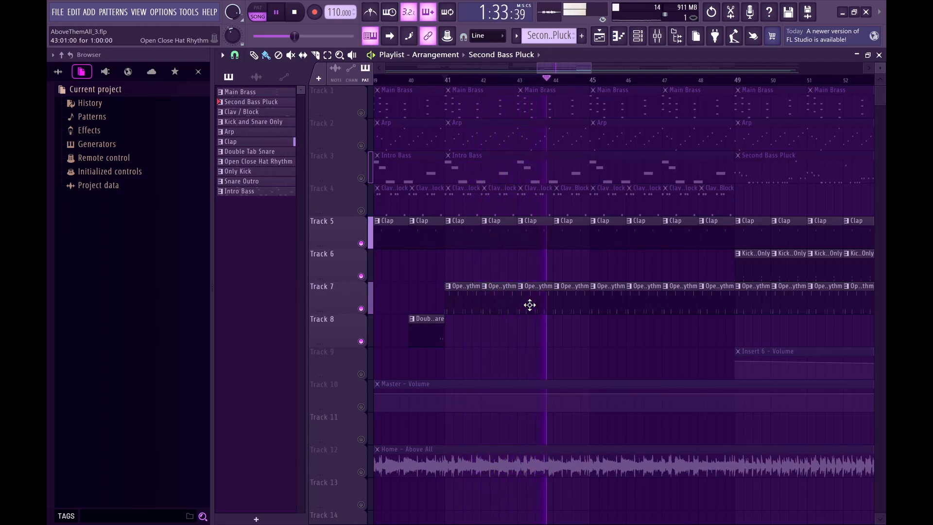
scroll(588, 275, "down", 6)
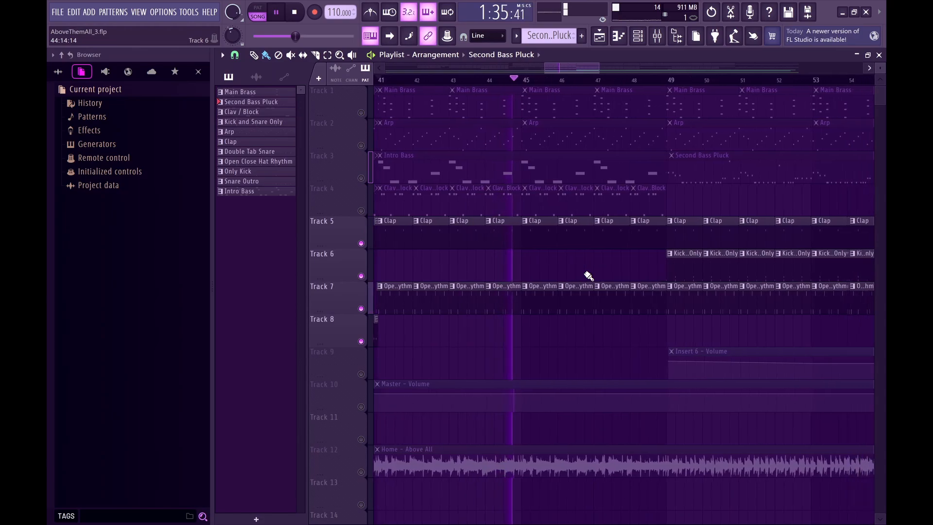
scroll(589, 276, "up", 6)
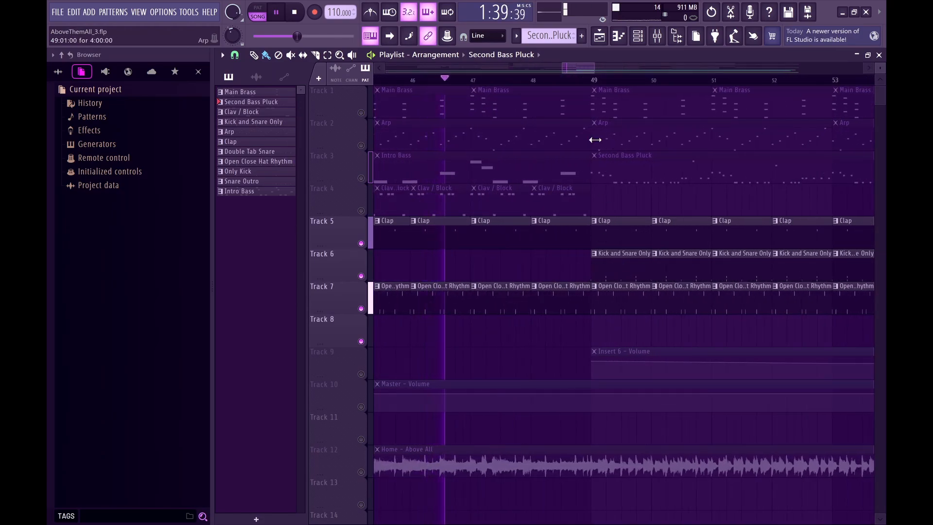
Jump playback to bar 49 and listen to the Clap, Kick and Snare Only, and Open Close Hat Rhythm clips together.
left_click(594, 79)
scroll(652, 202, "down", 4)
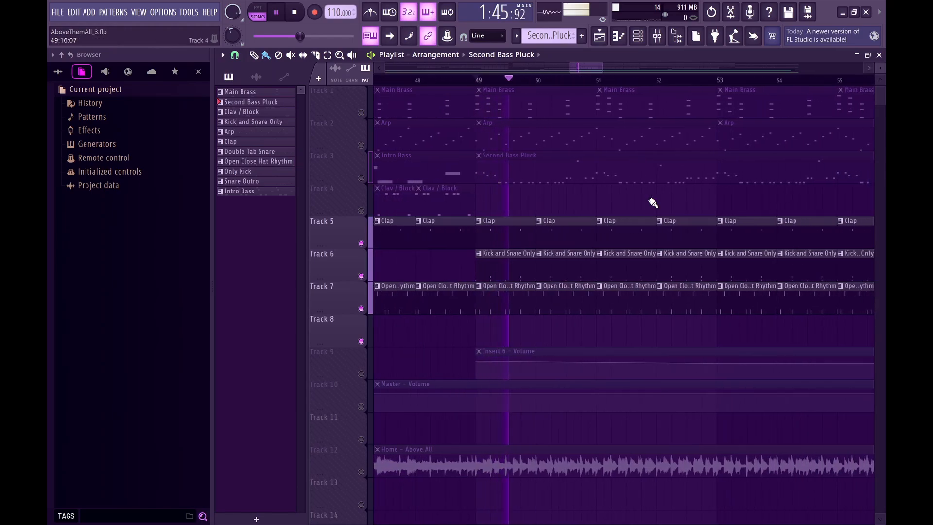
scroll(652, 203, "down", 5)
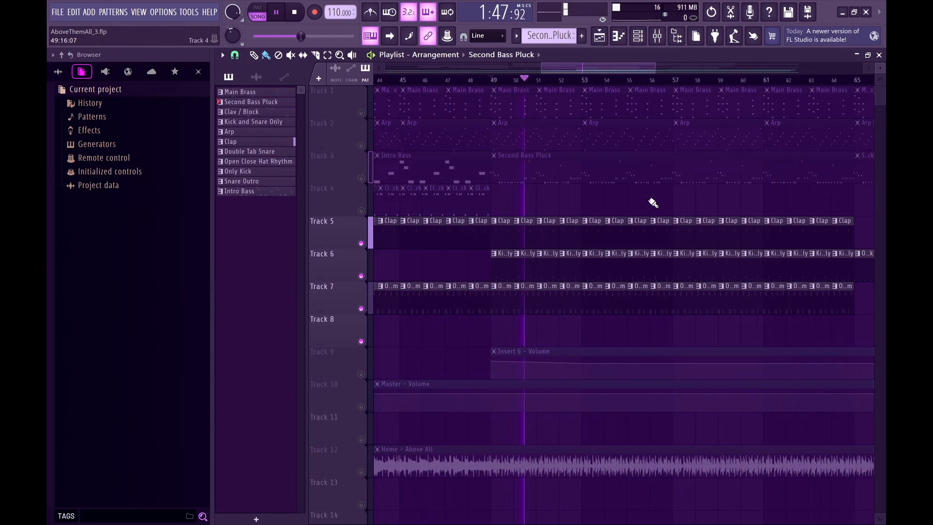
scroll(653, 203, "down", 5)
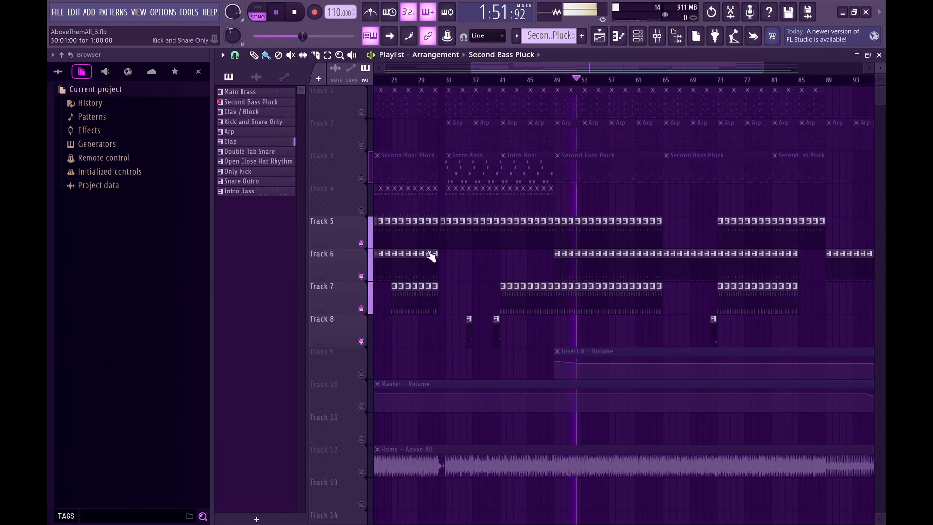
Listen to the drum tracks around bar 73, then stop playback.
scroll(431, 254, "up", 4)
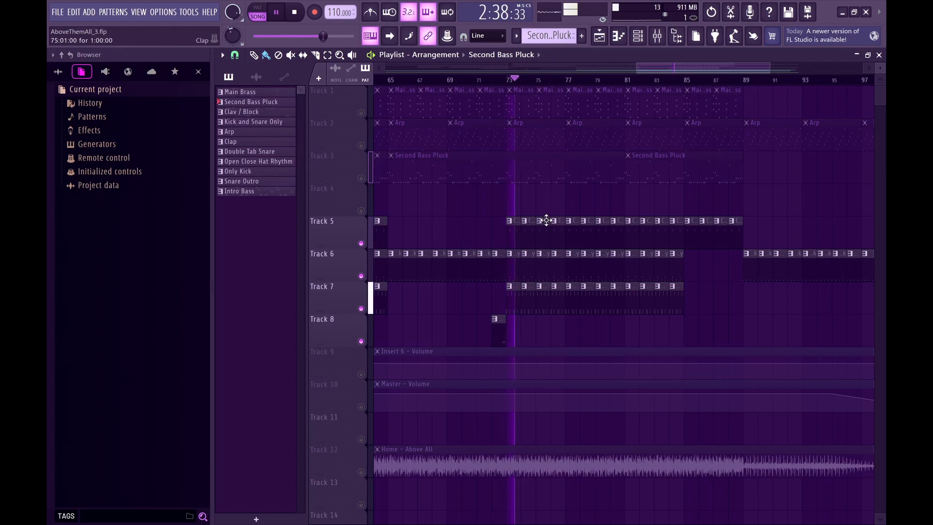
scroll(546, 220, "up", 2)
scroll(546, 220, "left", 5)
key("space")
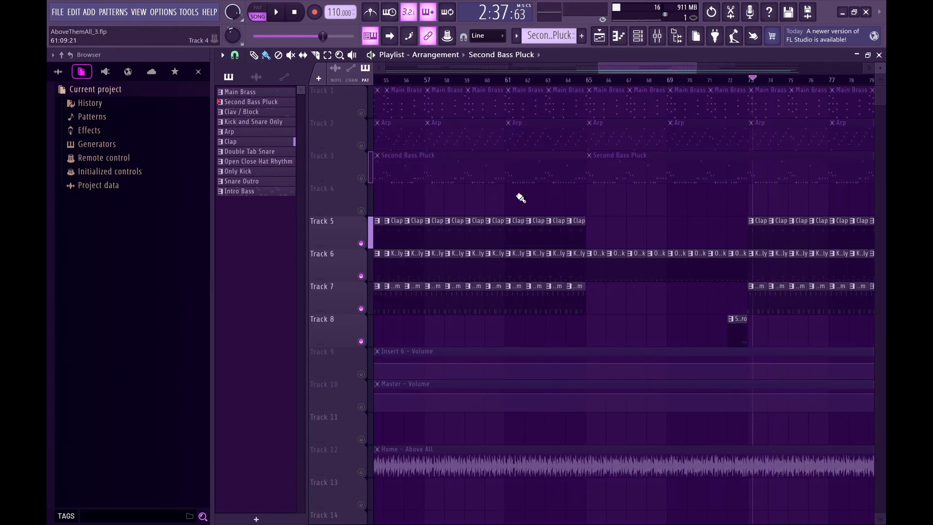
Solo the Clav / Block clips on Track 4 and set the playback position to bar 9.
scroll(520, 197, "left", 6)
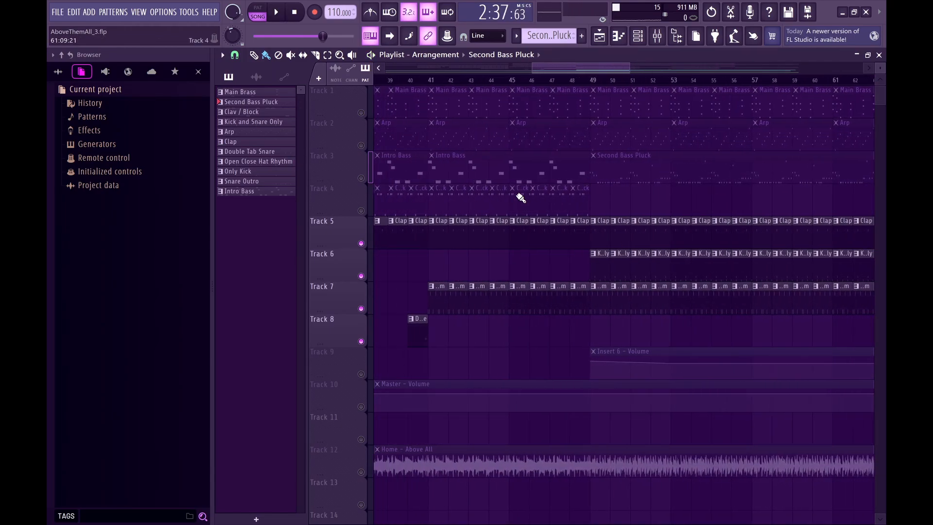
scroll(520, 198, "left", 5)
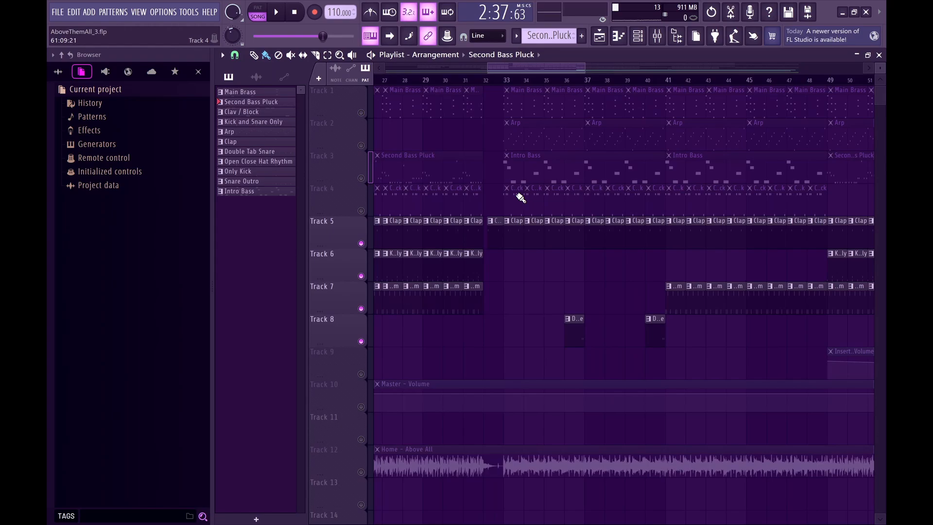
scroll(520, 197, "left", 6)
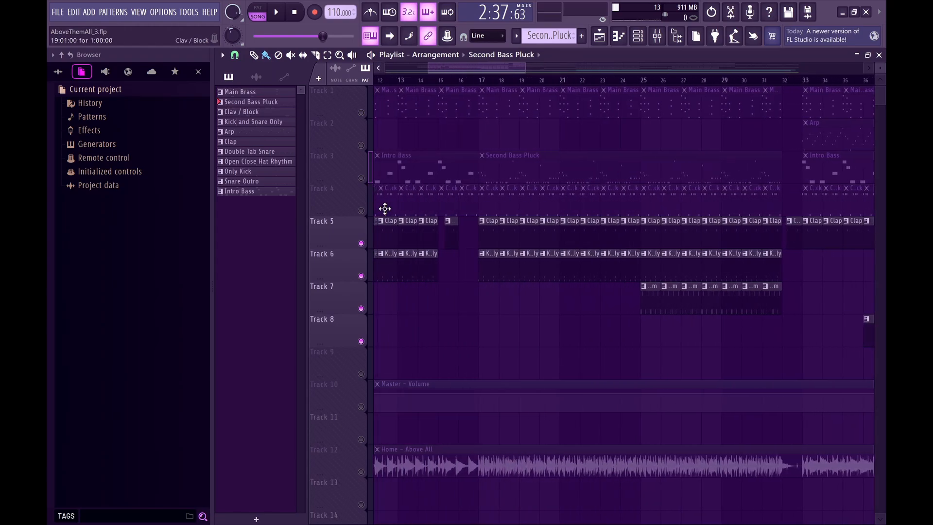
scroll(385, 209, "left", 5)
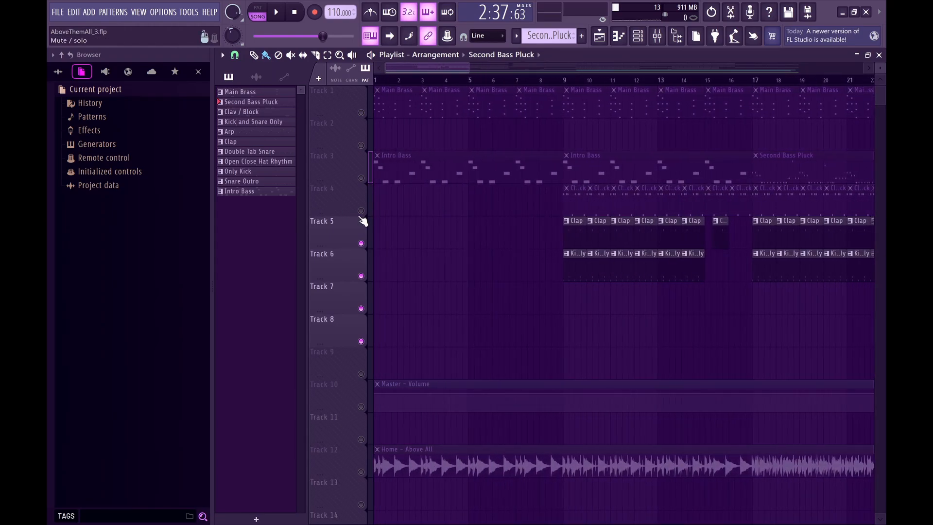
right_click(360, 212)
scroll(577, 200, "up", 2)
scroll(518, 224, "left", 2)
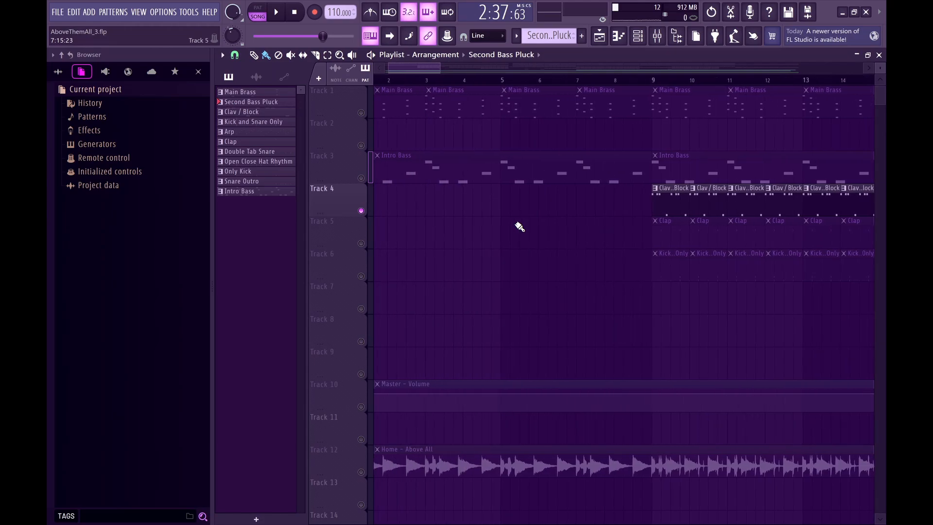
scroll(519, 226, "down", 2)
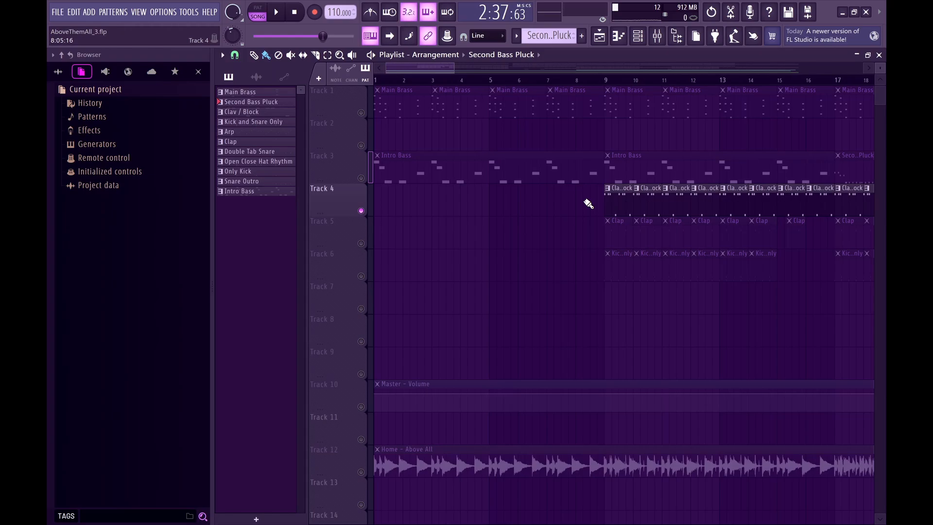
scroll(599, 107, "up", 2)
left_click(607, 80)
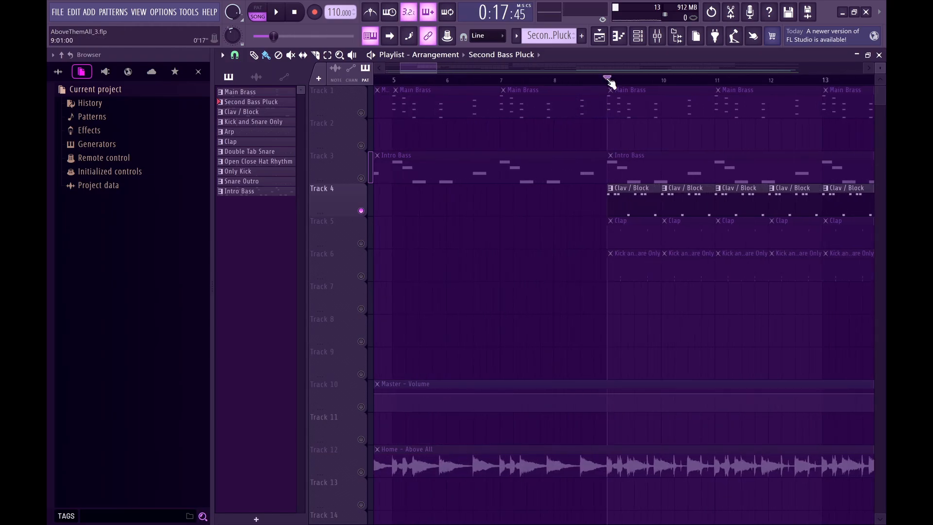
Open the Clav / Block clip at bar 9 in the piano roll and audition its D#5 and E4 notes.
scroll(614, 162, "up", 2)
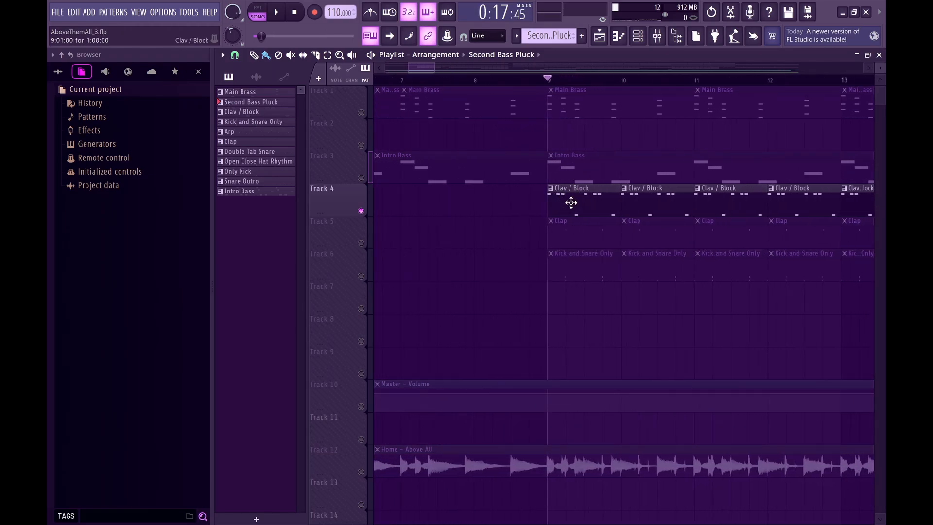
double_click(559, 195)
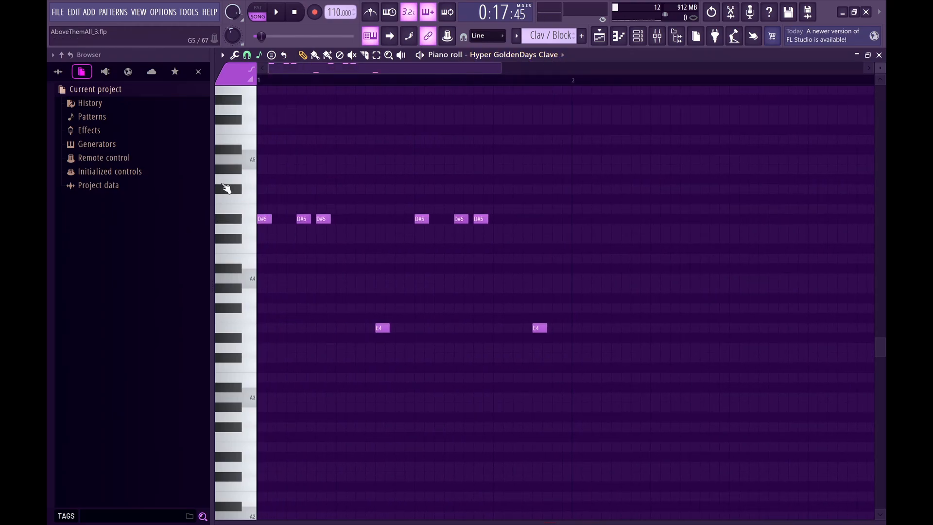
left_click(236, 224)
left_click(234, 334)
Play the Clav / Block pattern in the piano roll, stop it, and return to the playlist.
scroll(379, 319, "up", 3)
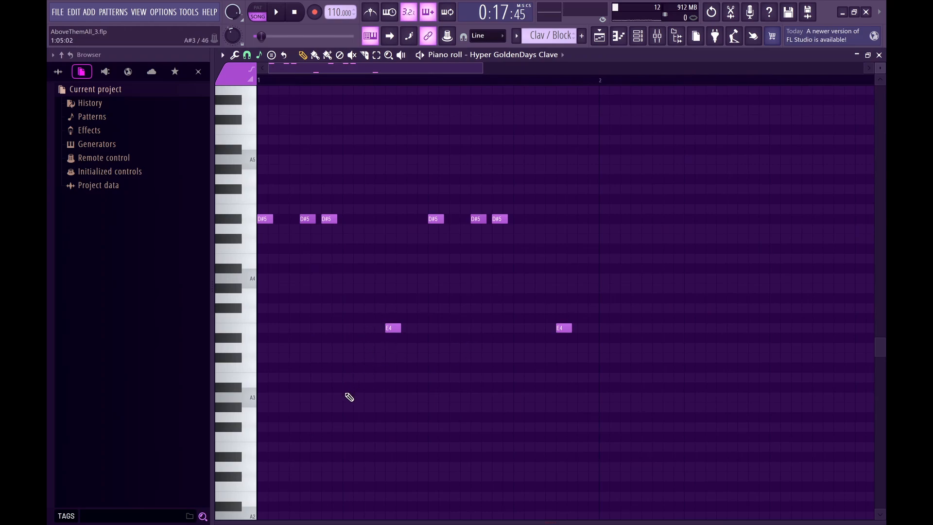
key("space")
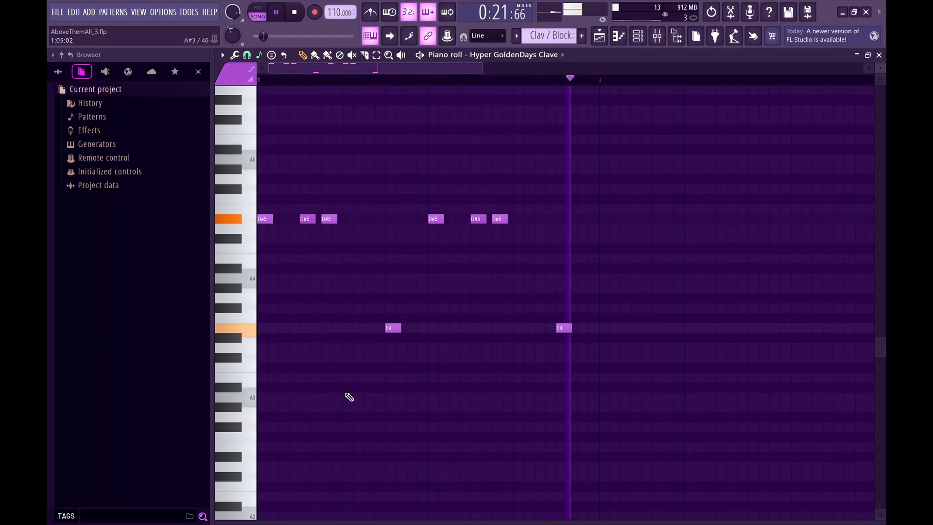
key("space")
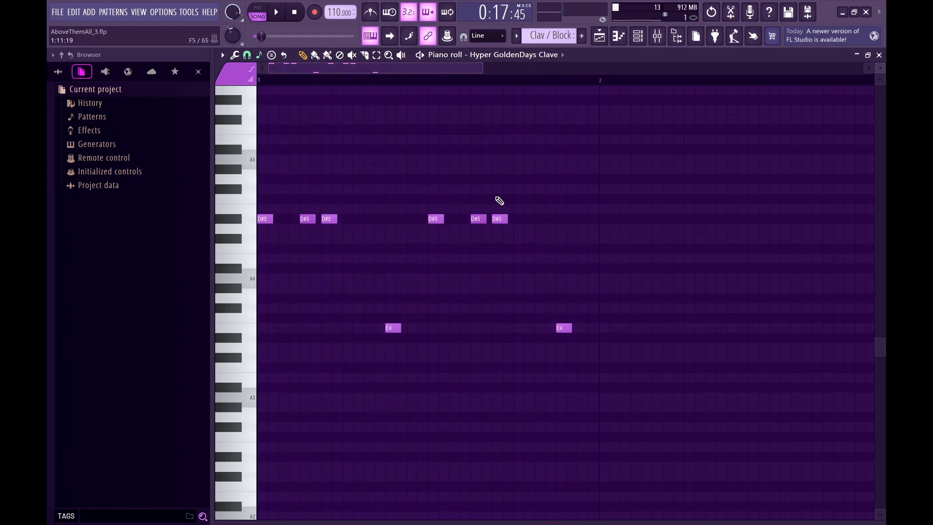
key("F5")
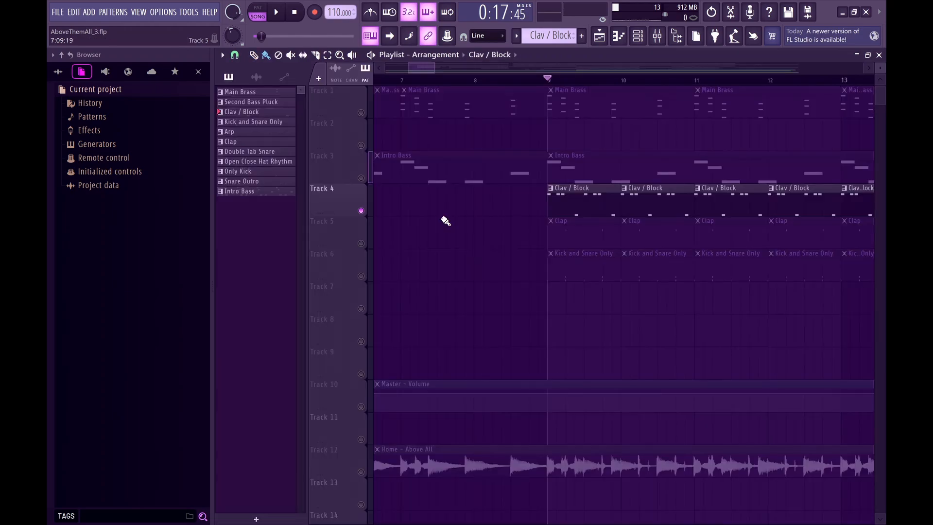
Solo the Arp clips on Track 2 and set the playback position to bar 33.
scroll(648, 266, "down", 1)
scroll(648, 266, "down", 2)
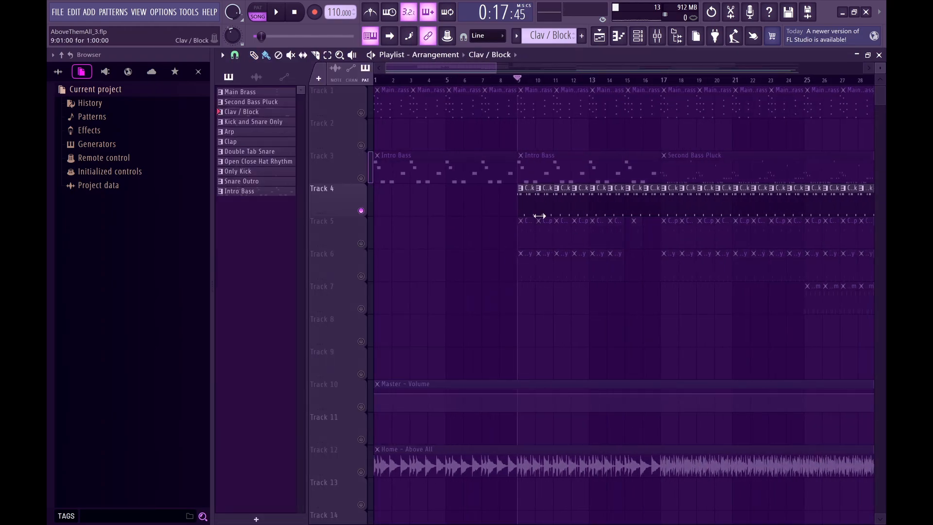
scroll(519, 193, "up", 3)
scroll(518, 193, "down", 4)
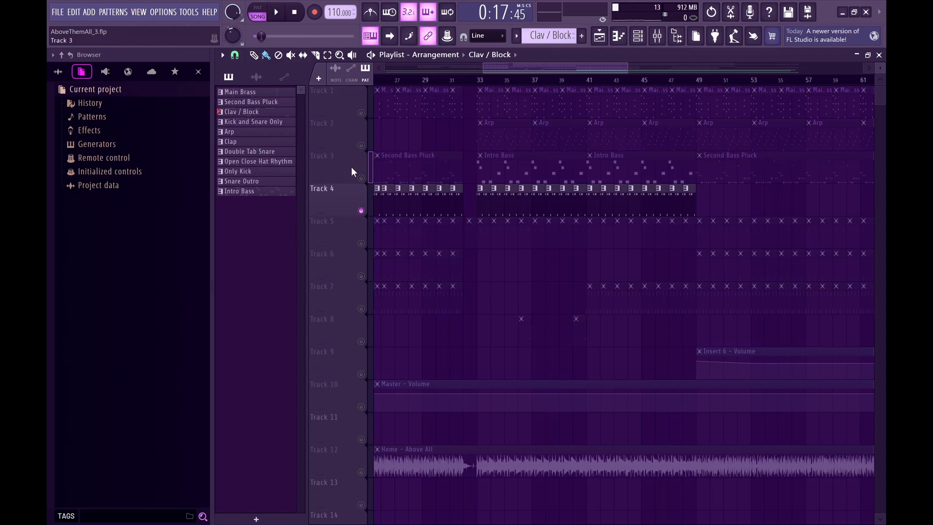
right_click(361, 146)
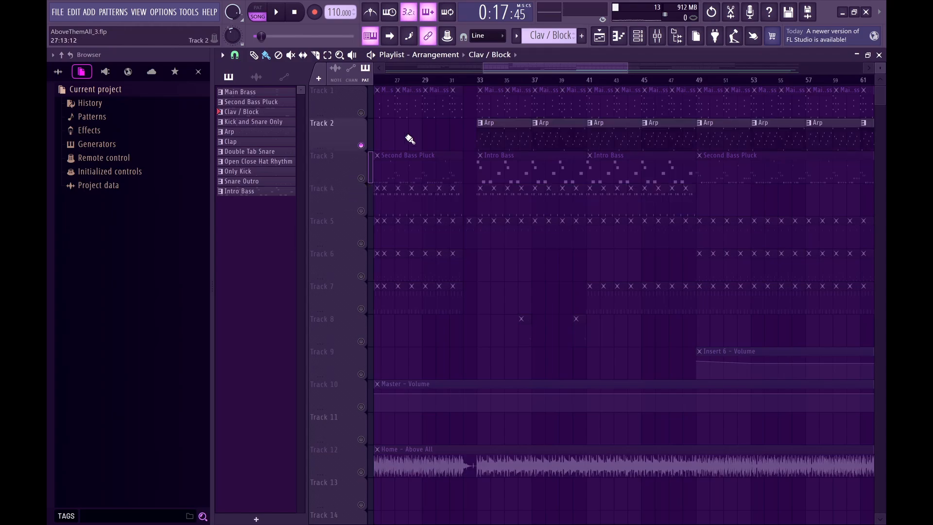
left_click(482, 81)
scroll(473, 147, "up", 4)
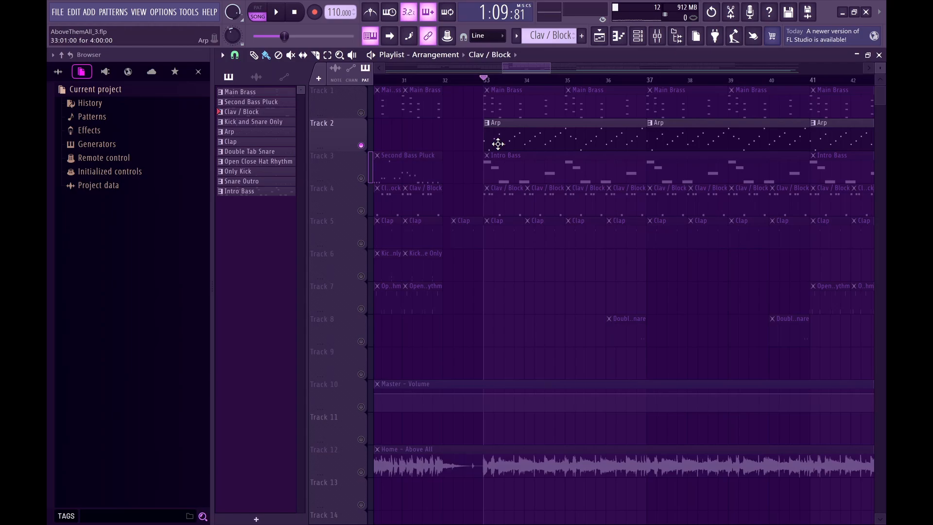
scroll(494, 144, "down", 5)
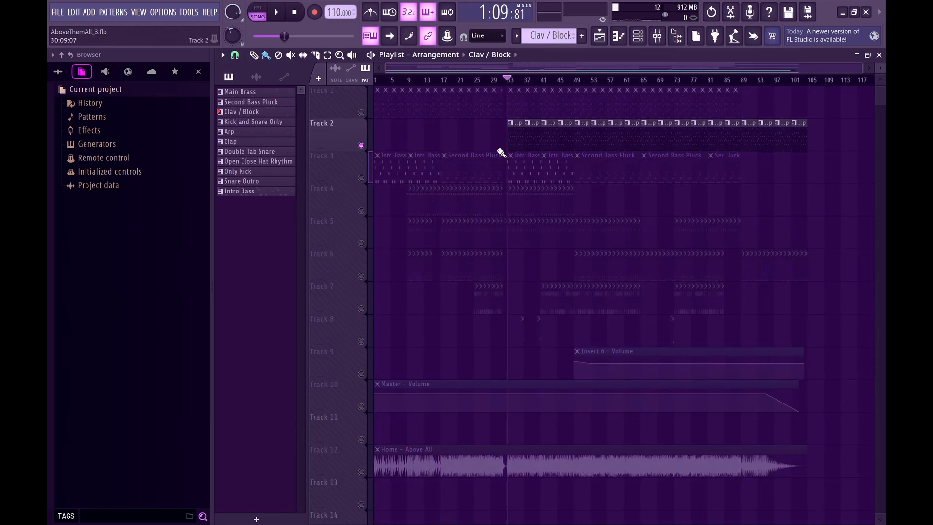
Open the Mini V3 instrument from the channel rack and close the rack to leave the synth in view.
scroll(503, 143, "up", 5)
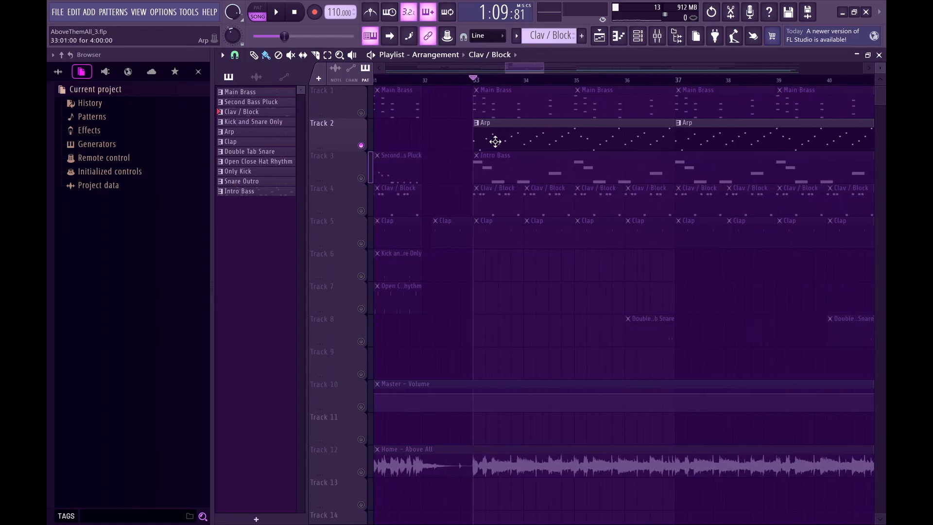
left_click(636, 36)
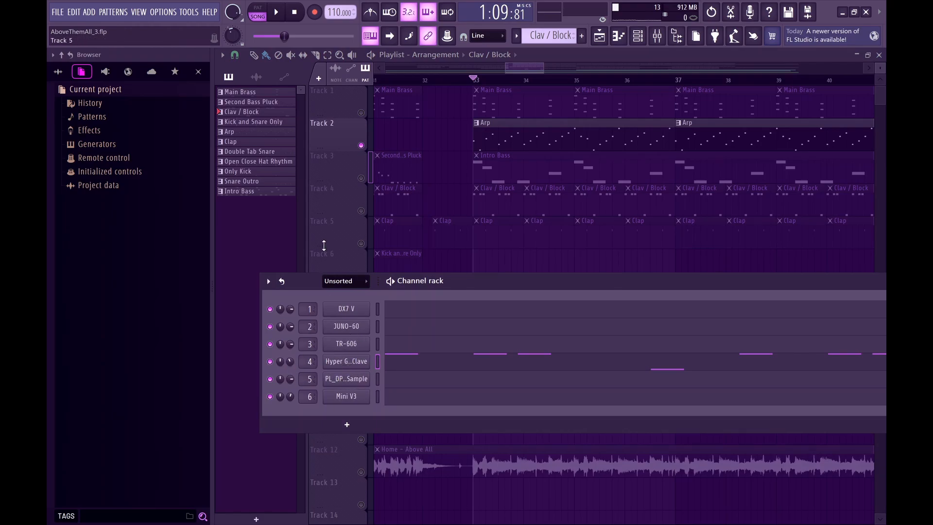
left_click(345, 400)
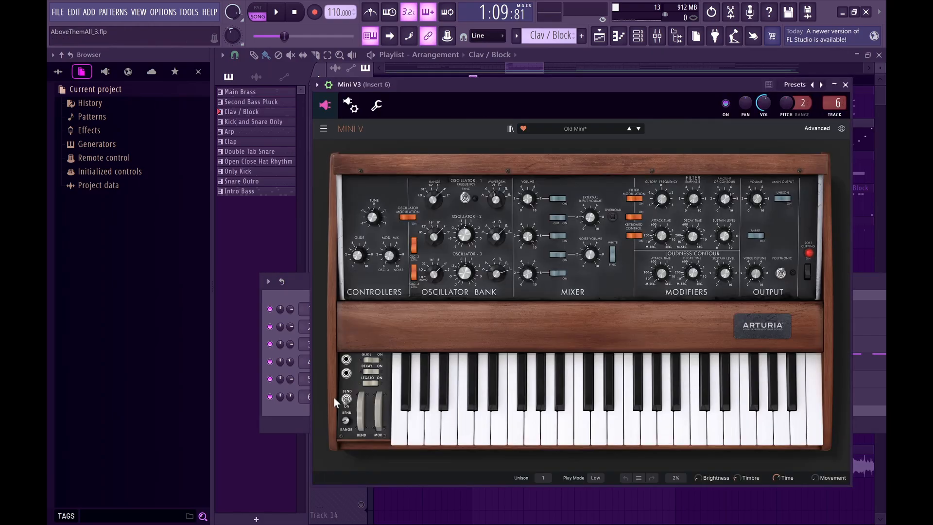
left_click_drag(868, 281, 654, 330)
left_click_drag(723, 328, 615, 368)
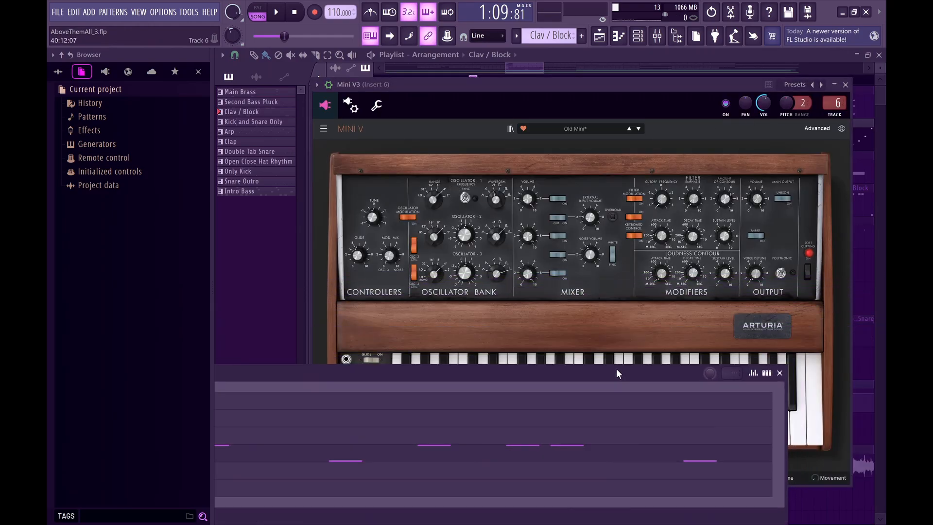
left_click(778, 372)
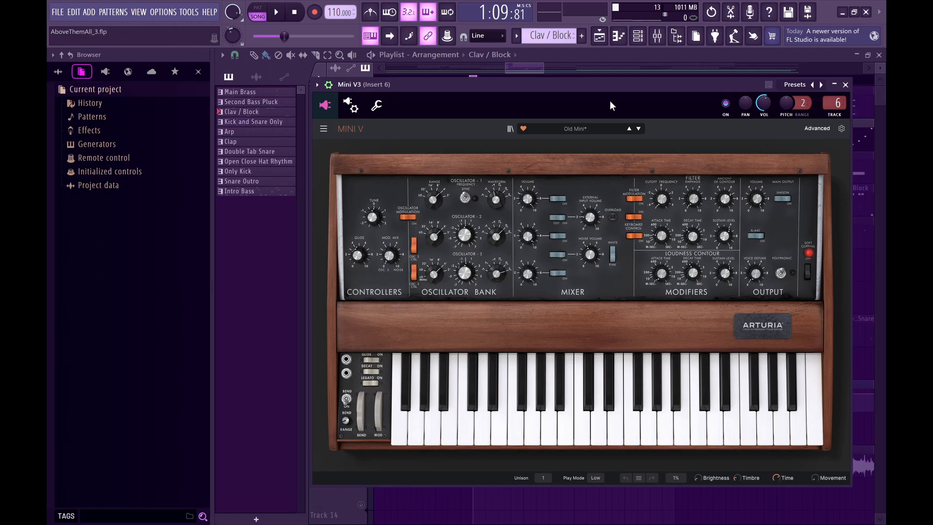
Save the project, and review the Mini V3's advanced LFO/Arp and Effects settings before closing the instrument.
key("ctrl+s")
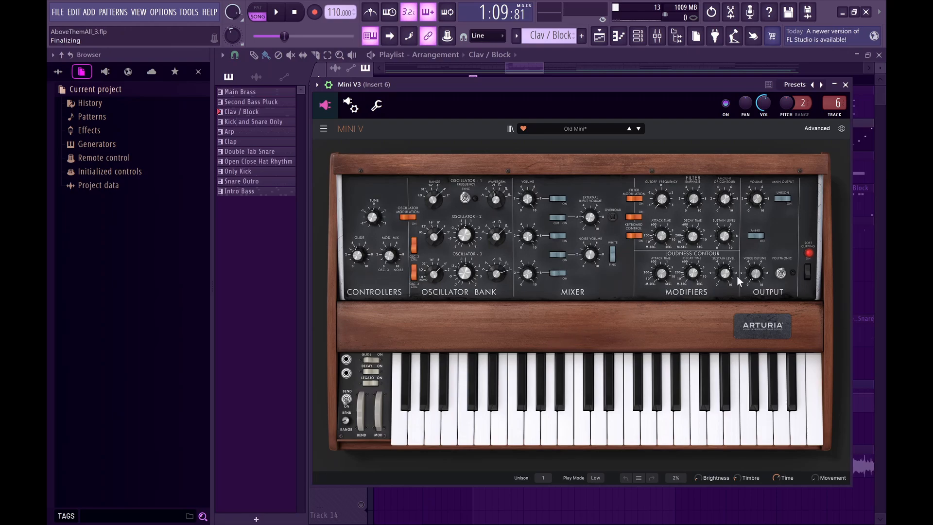
left_click(818, 128)
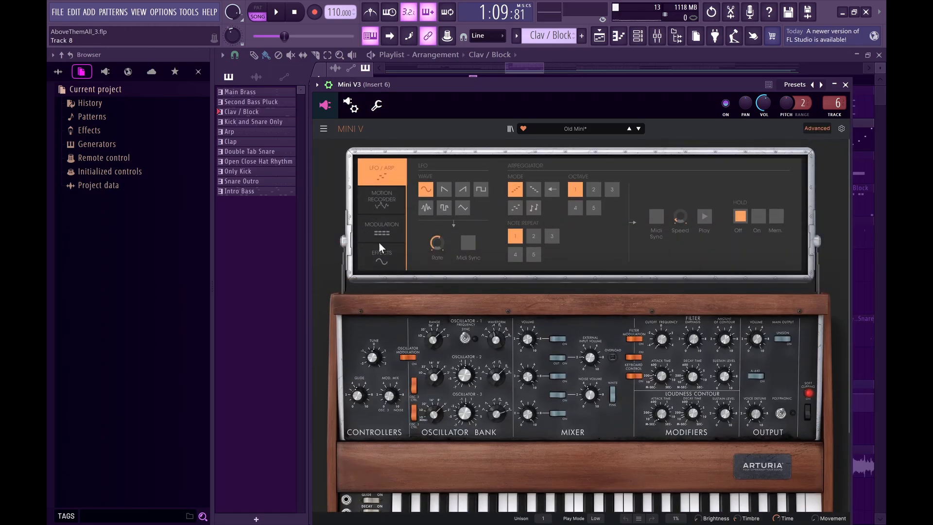
left_click(382, 260)
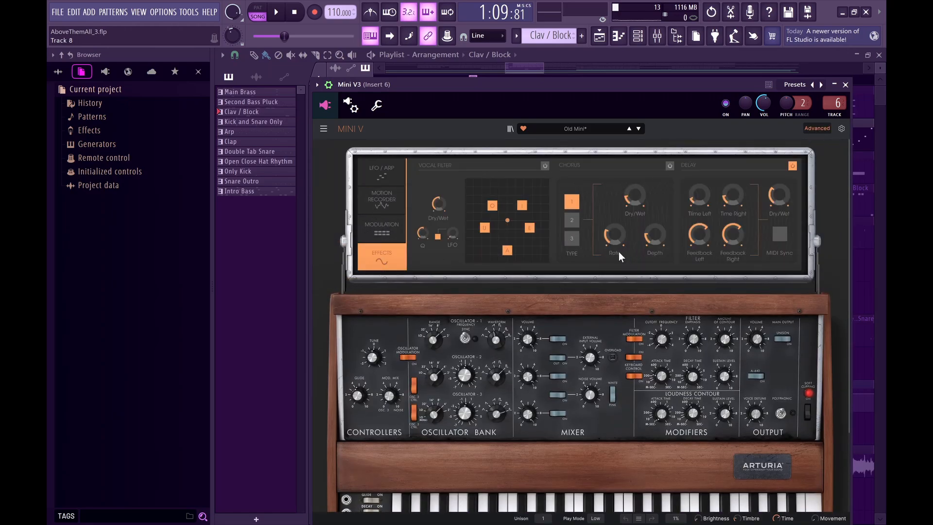
left_click(845, 85)
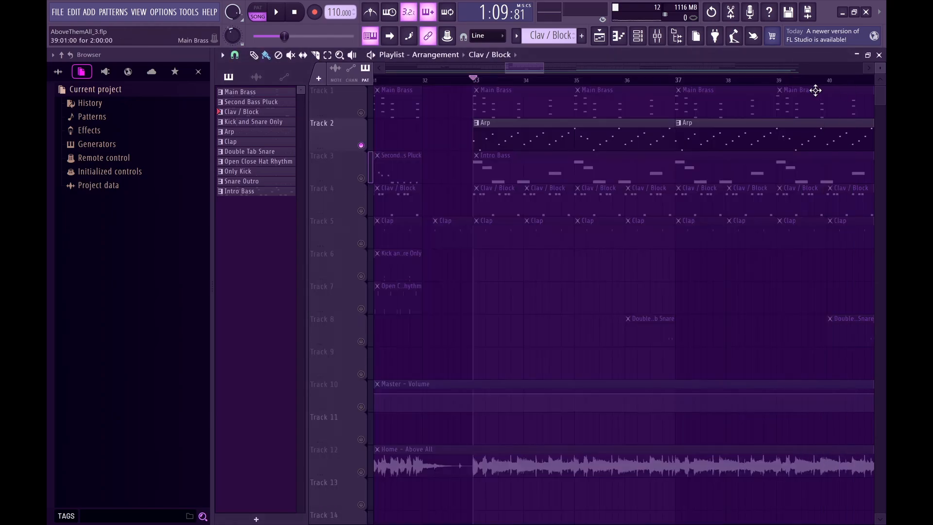
Open the Arp clip at bar 33 in the piano roll and examine its note sequence up close.
double_click(481, 124)
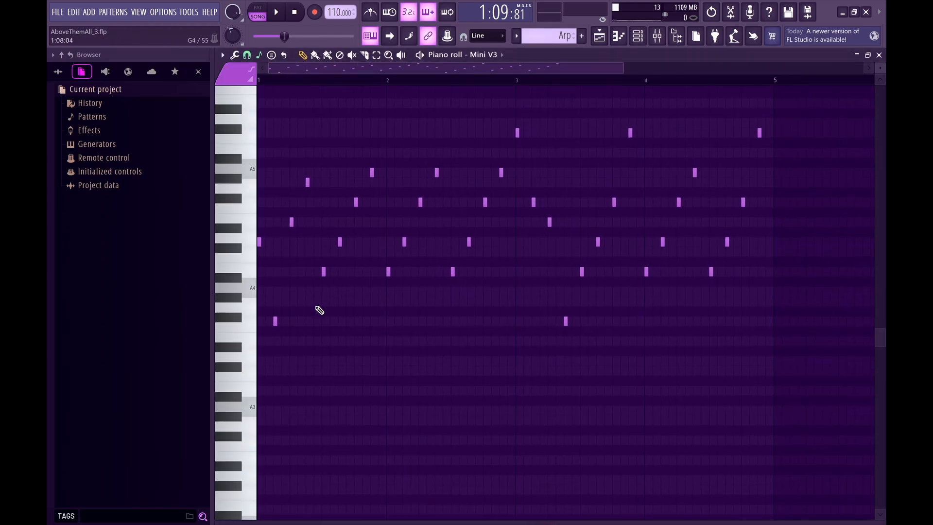
left_click_drag(883, 71, 883, 70)
scroll(428, 295, "up", 4)
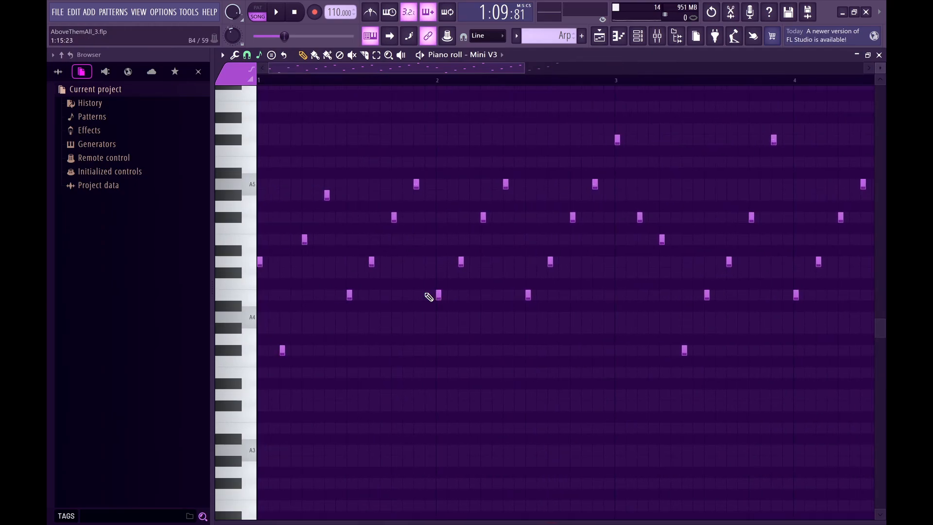
scroll(428, 295, "up", 1)
scroll(342, 305, "up", 2)
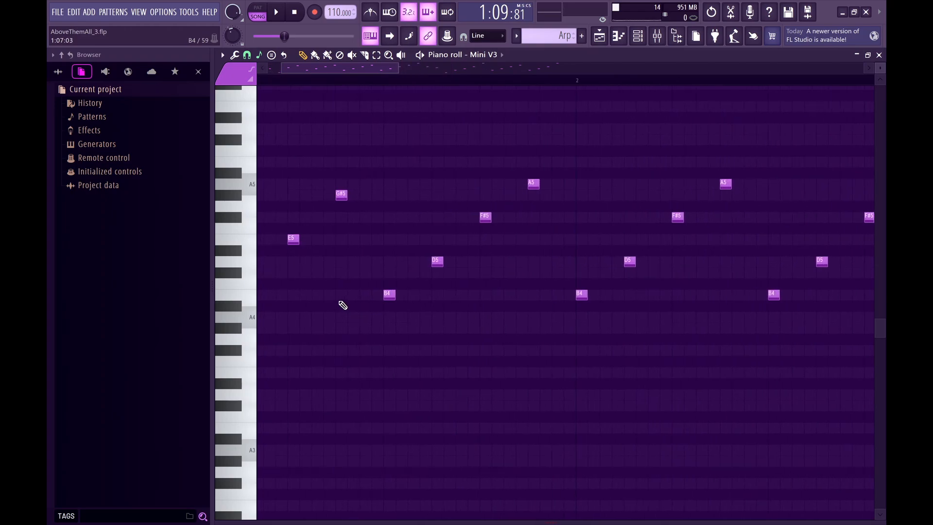
scroll(342, 304, "down", 6)
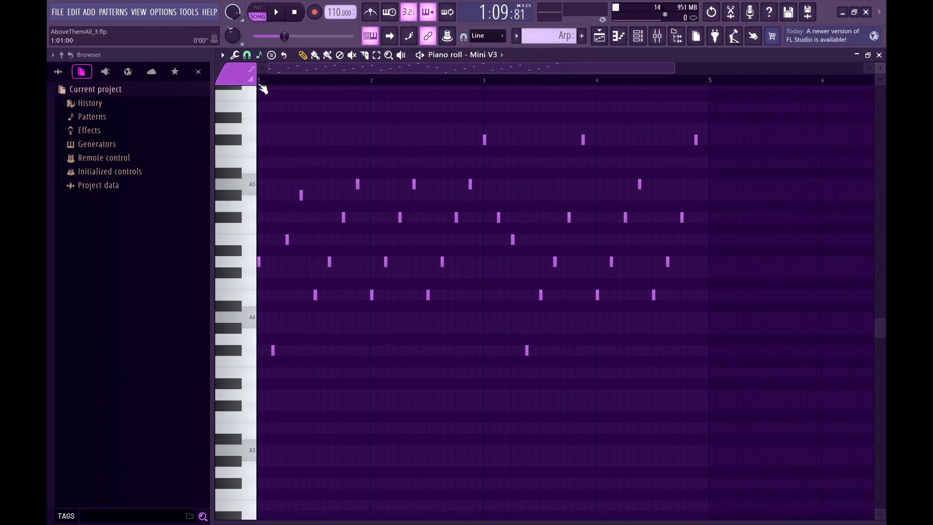
Play and stop the Arp pattern in the piano roll, and examine its notes across all four bars.
key("space")
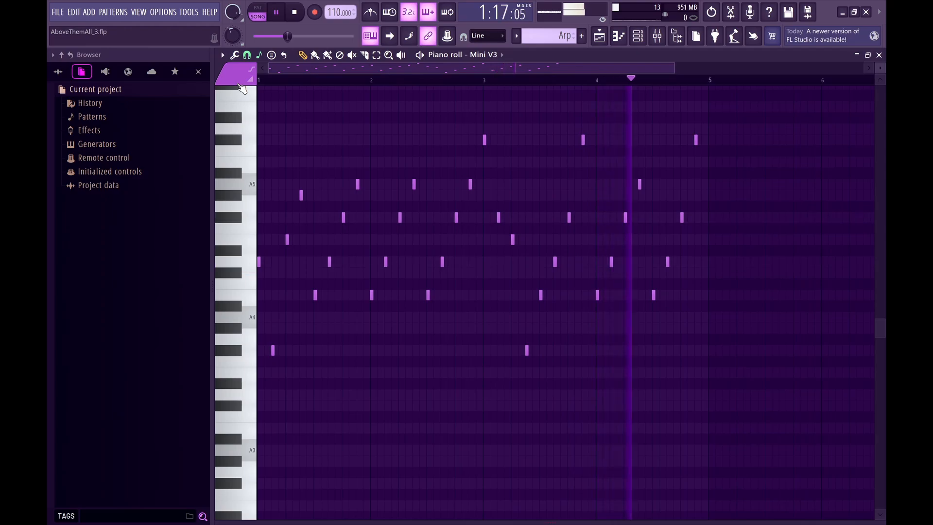
key("space")
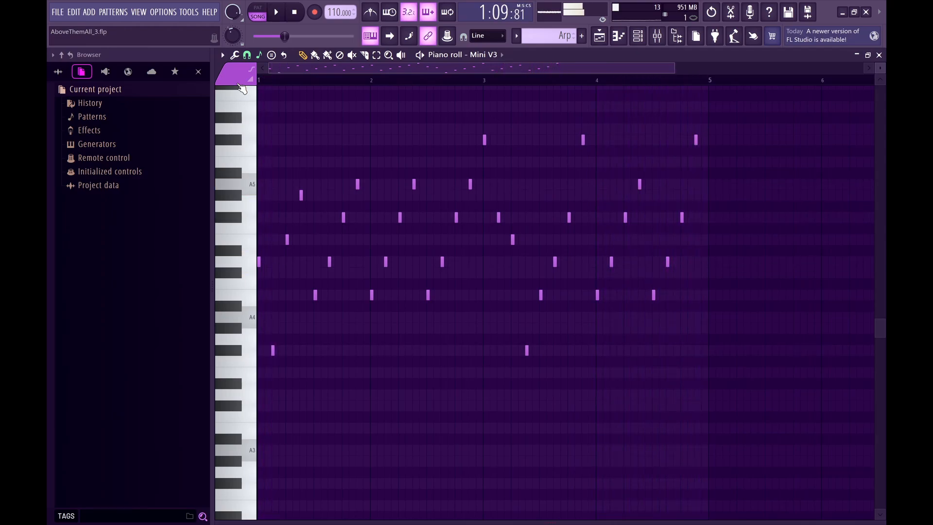
scroll(250, 129, "up", 3)
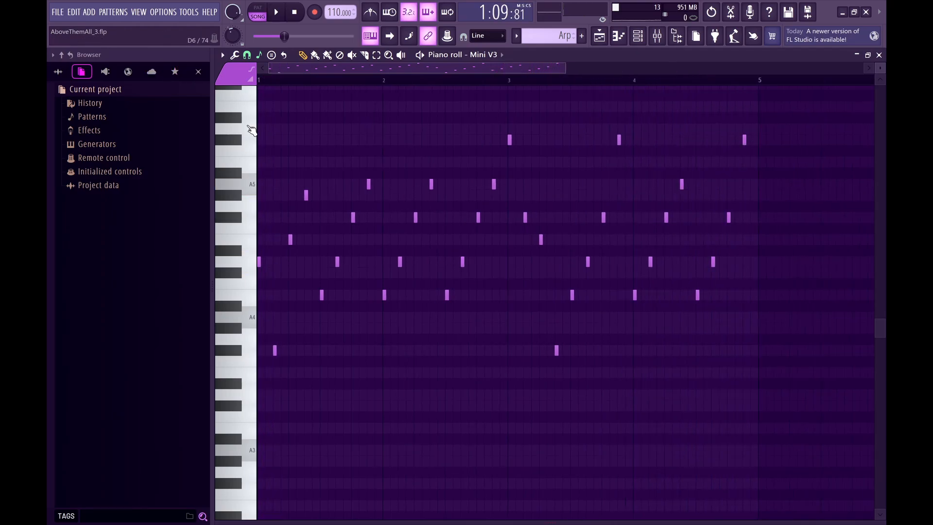
scroll(293, 138, "up", 3)
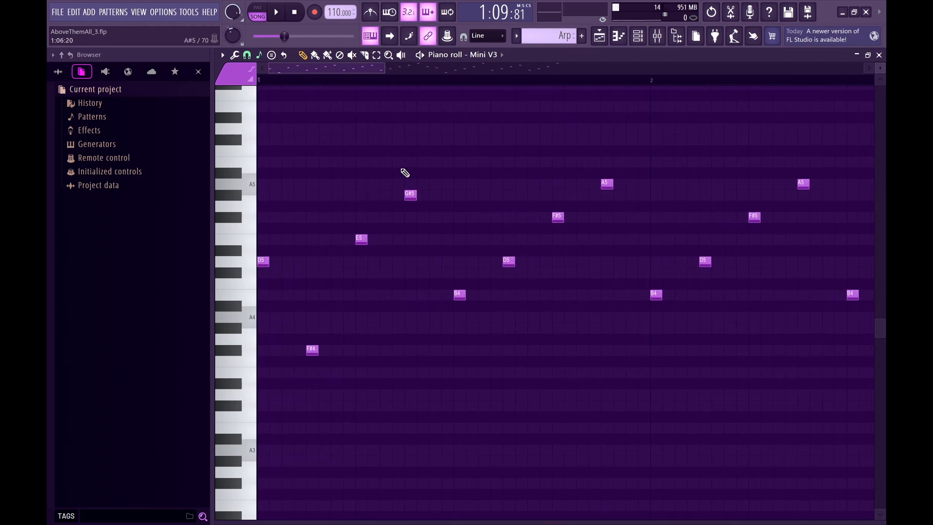
scroll(404, 172, "down", 1)
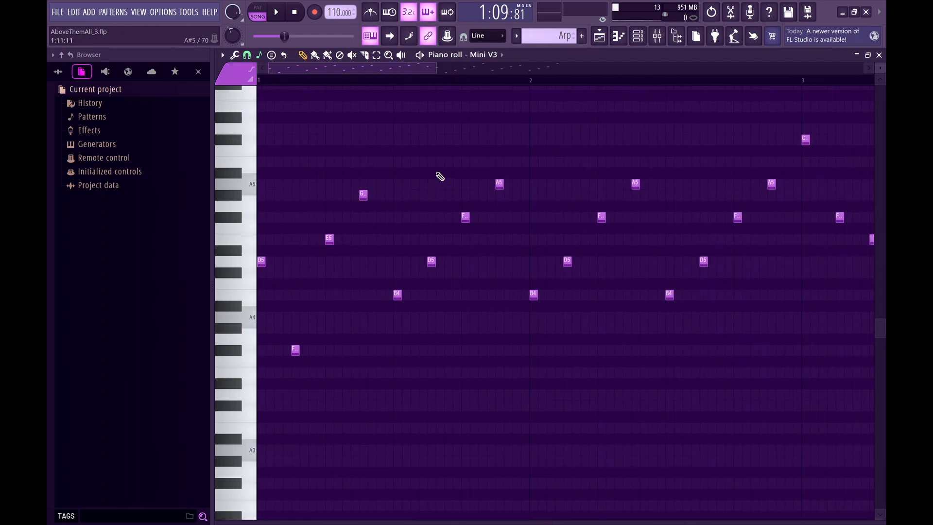
scroll(439, 176, "down", 1)
scroll(487, 187, "right", 2)
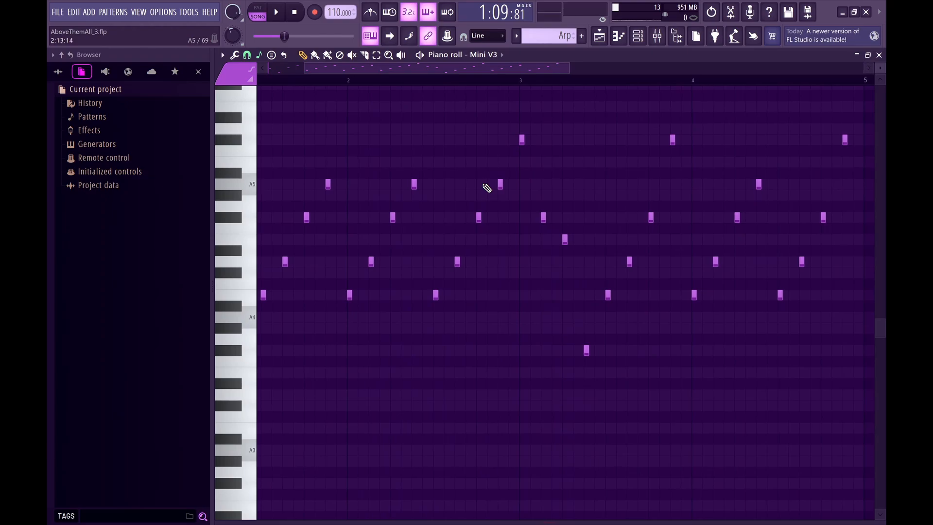
scroll(487, 187, "down", 1)
scroll(482, 248, "up", 3)
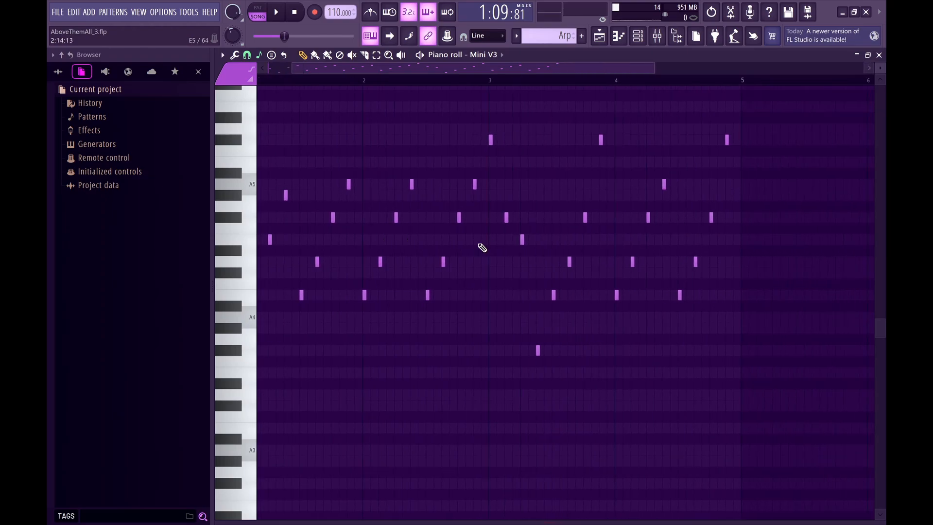
Return to the playlist and examine how the Arp clips repeat along Track 2 from bar 33 onward.
key("F5")
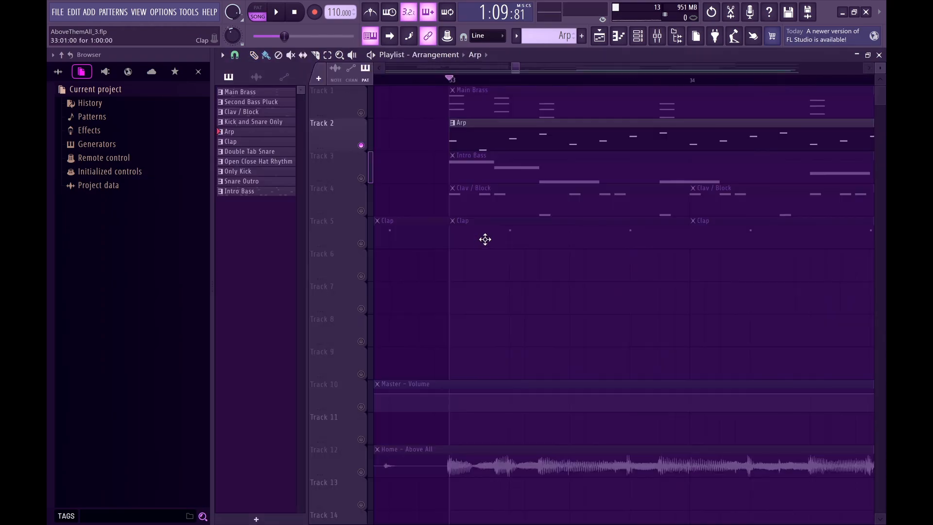
scroll(517, 212, "down", 5)
scroll(517, 213, "down", 4)
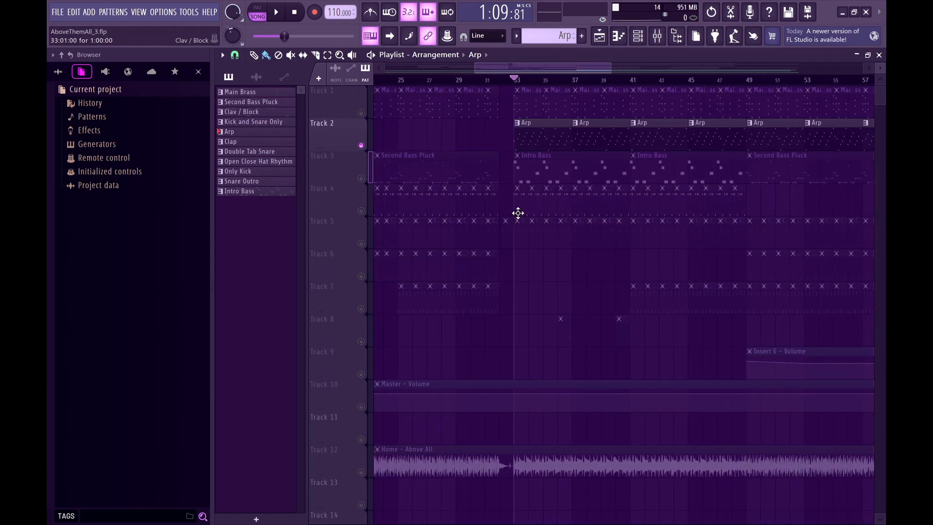
scroll(615, 192, "down", 1)
scroll(615, 193, "down", 3)
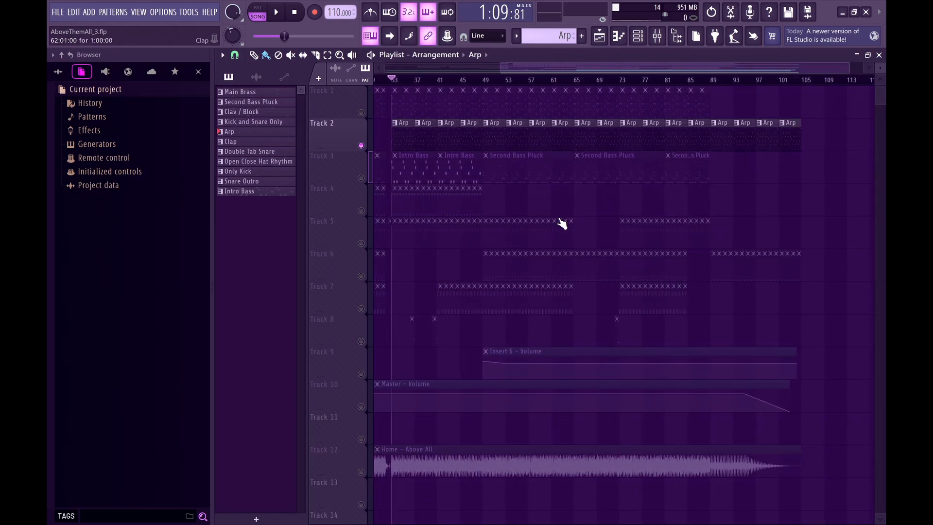
scroll(630, 121, "up", 4)
scroll(630, 122, "down", 5)
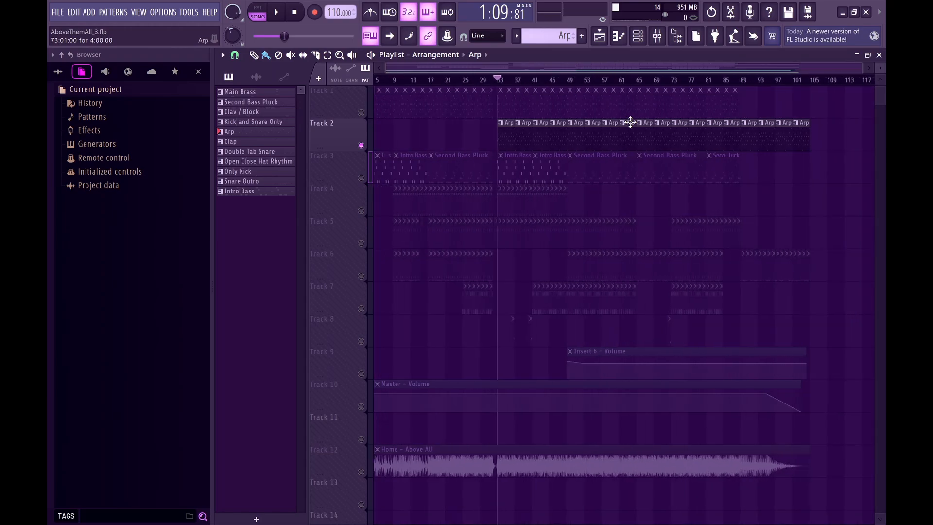
Unmute Tracks 10 and 9, which hold the Master - Volume and Insert 6 - Volume automation clips.
scroll(616, 239, "up", 4)
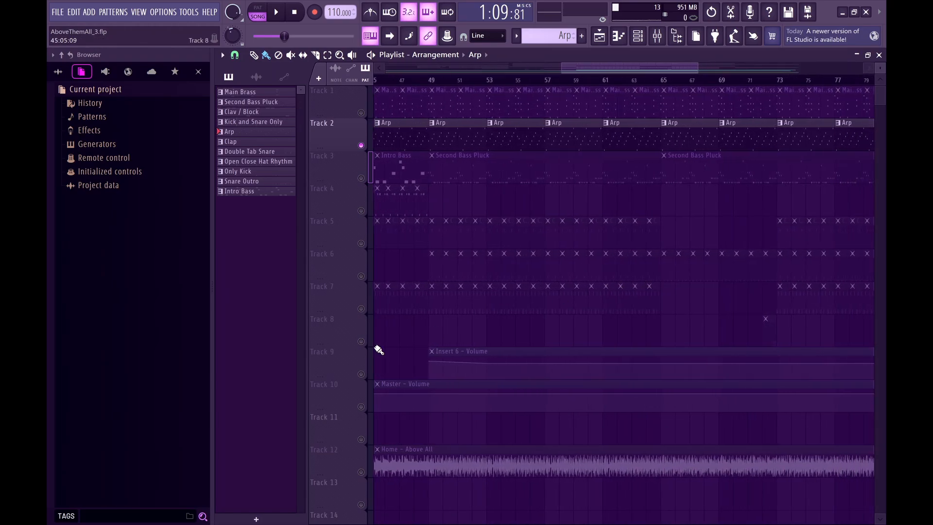
left_click(361, 407)
left_click(361, 374)
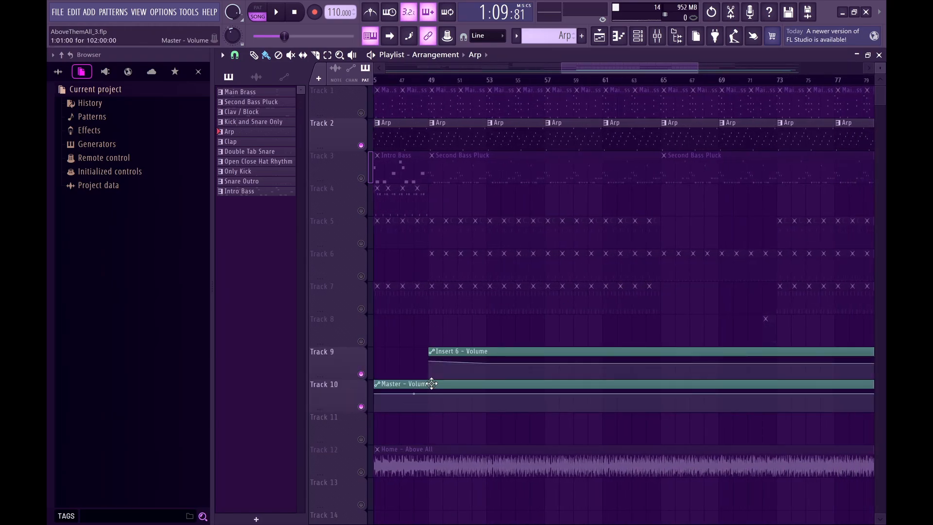
Examine the Insert 6 - Volume automation starting at bar 49 against the other tracks, and the Master - Volume curve through the song's end.
scroll(431, 383, "down", 3)
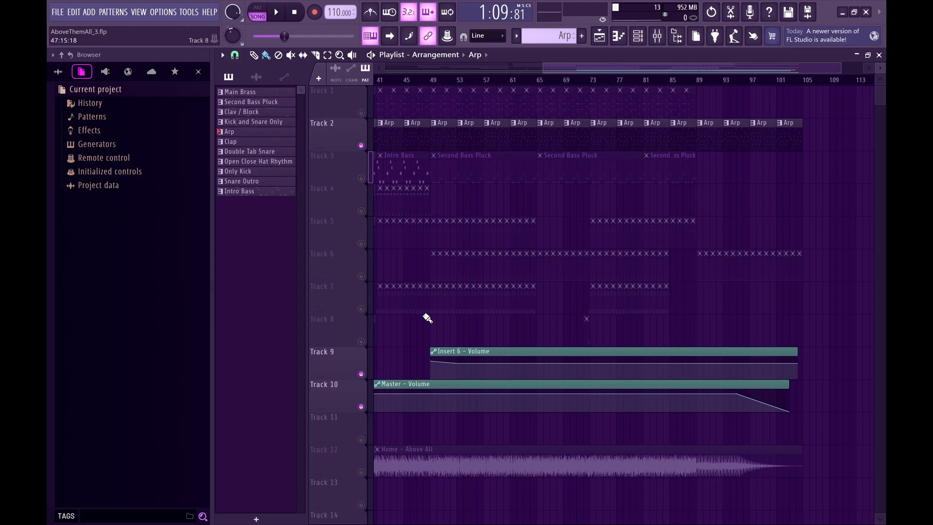
scroll(407, 364, "up", 5)
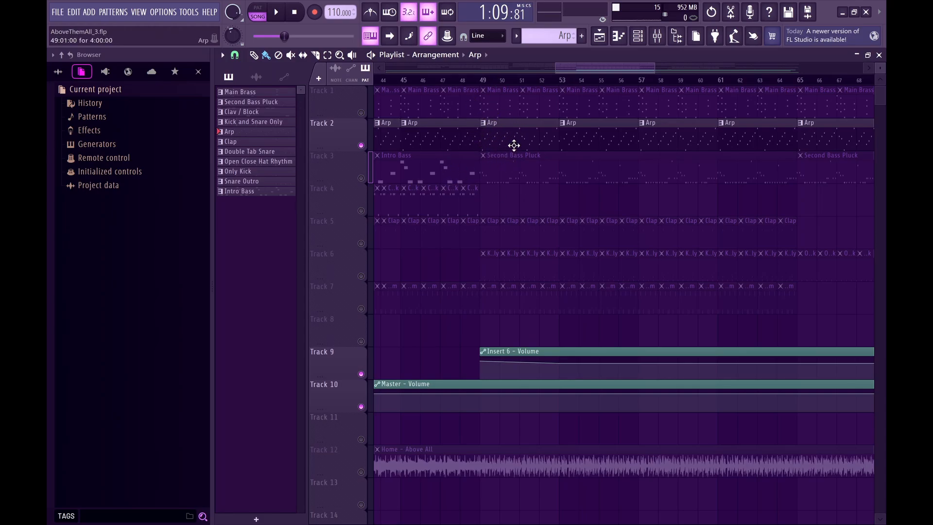
scroll(527, 217, "left", 3)
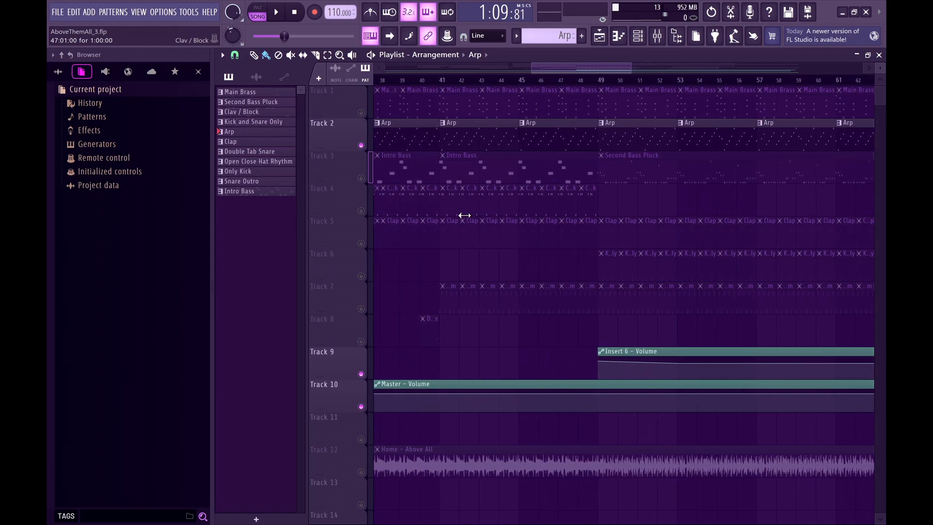
scroll(464, 215, "down", 2)
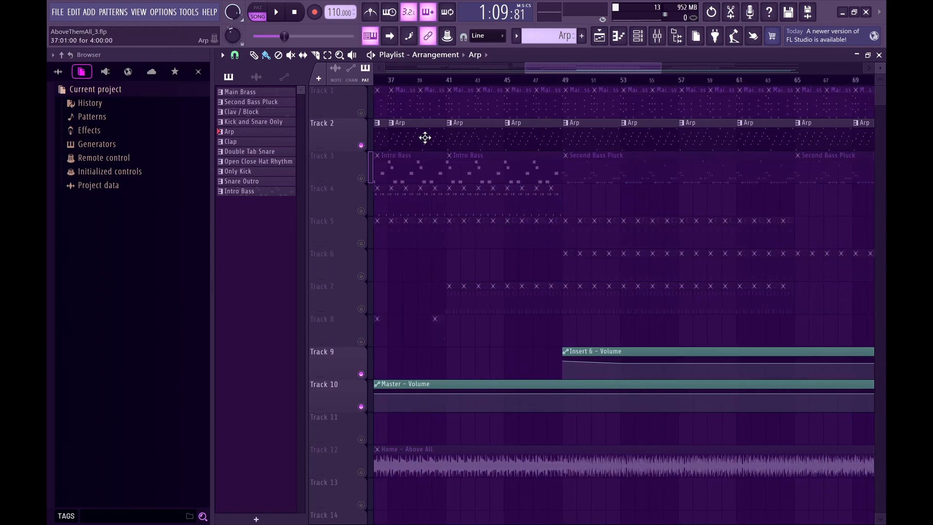
scroll(557, 188, "up", 4)
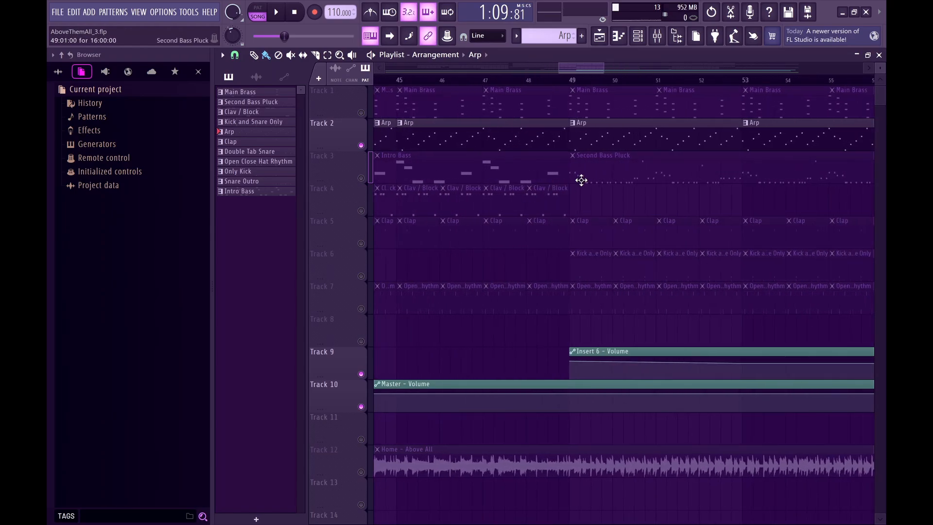
scroll(596, 180, "right", 1)
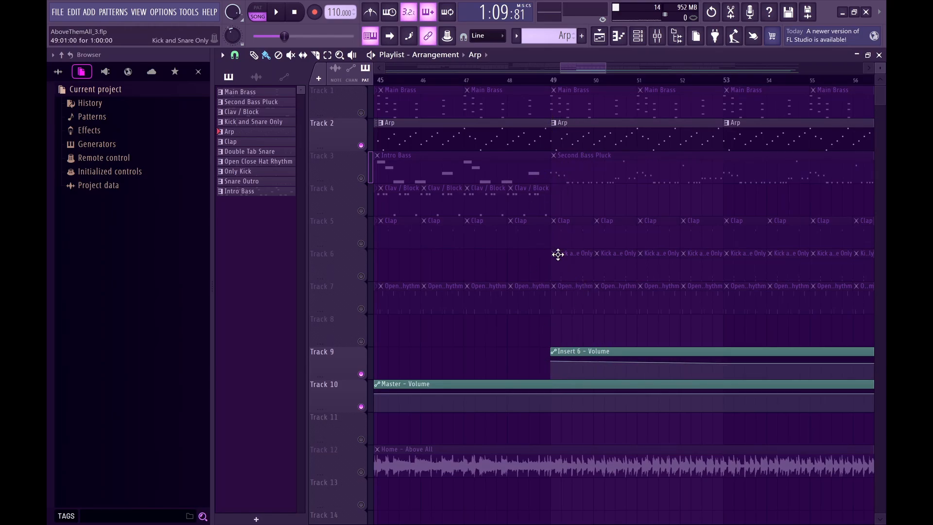
scroll(604, 357, "down", 2)
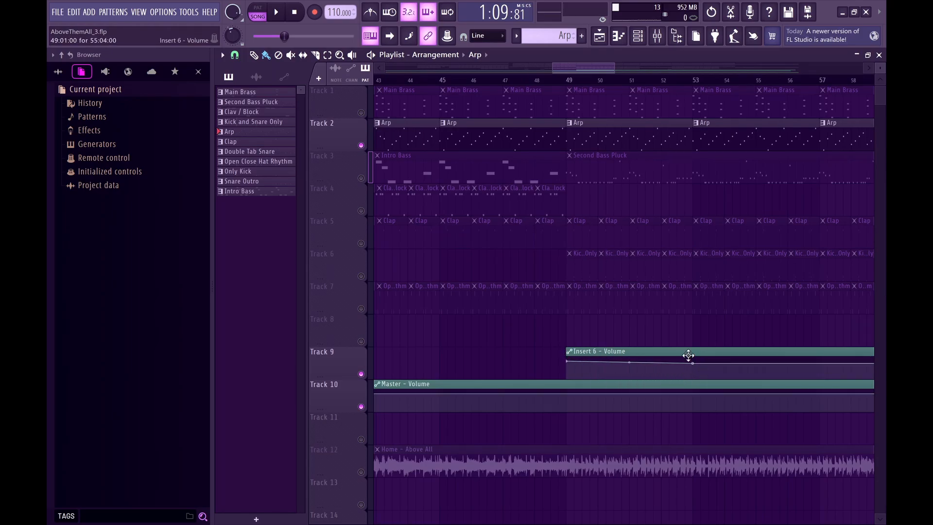
scroll(526, 345, "down", 2)
scroll(487, 379, "down", 2)
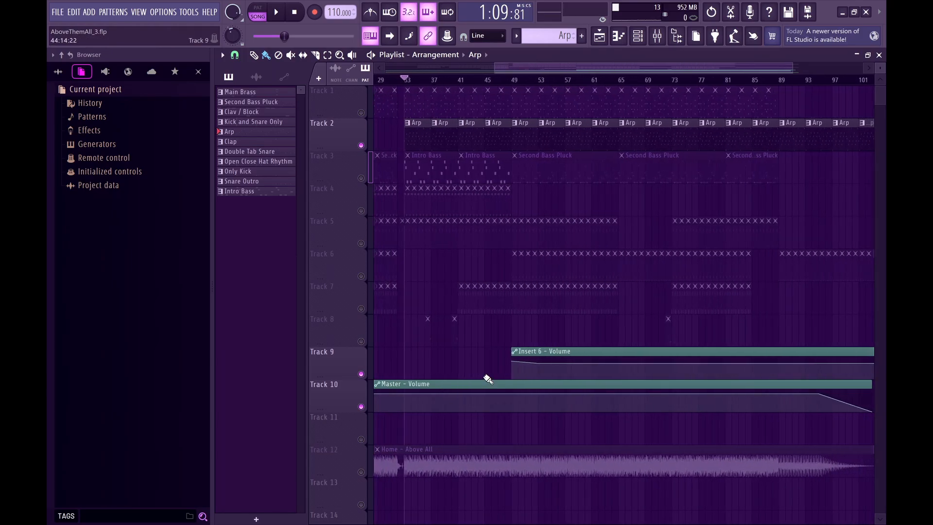
scroll(596, 391, "right", 2)
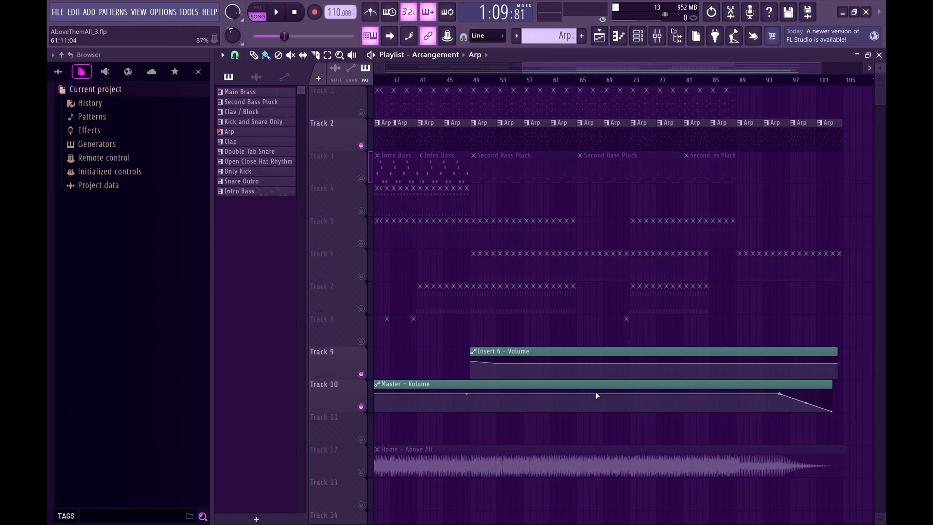
Unmute Track 6 and play the song's ending from about bar 95 to hear the Master - Volume fade, then stop playback.
scroll(805, 272, "up", 3)
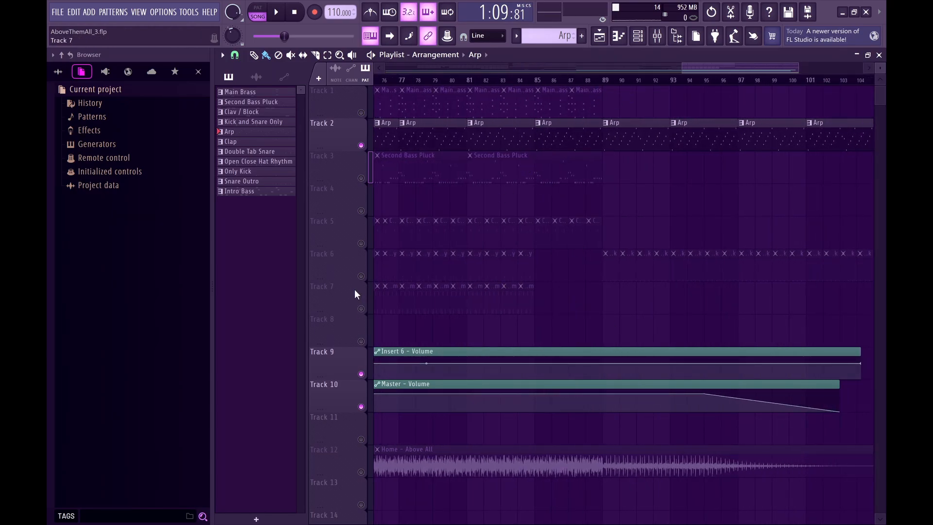
left_click(360, 276)
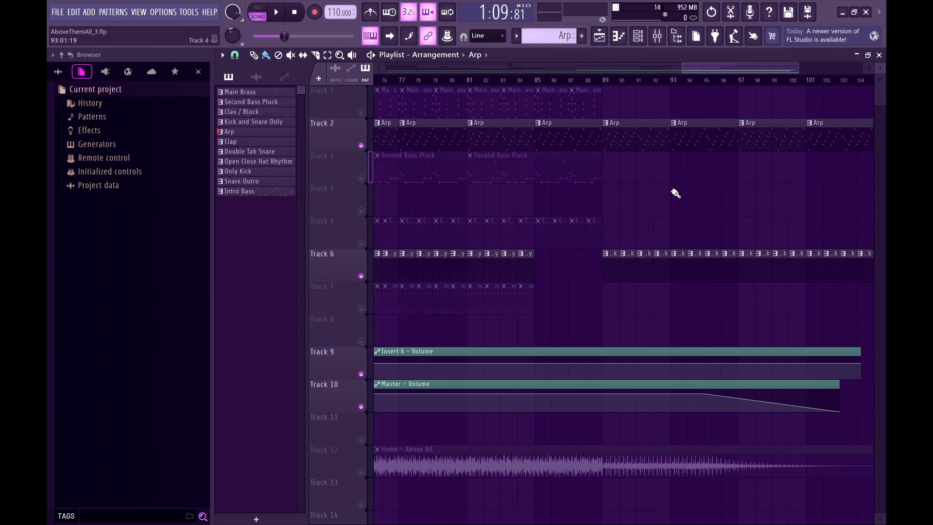
scroll(675, 193, "right", 3)
mouse_move(551, 85)
left_mouse_down()
mouse_move(679, 83)
mouse_move(635, 82)
left_mouse_up()
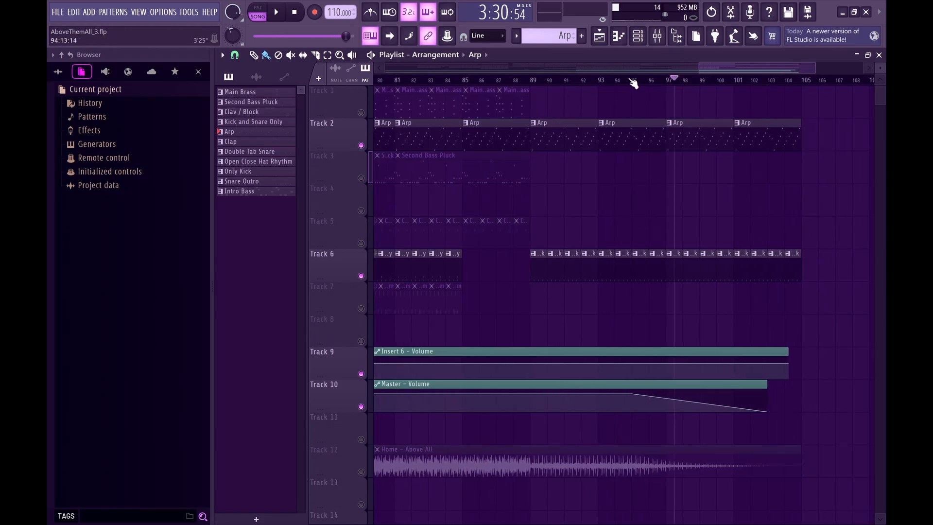
key("space")
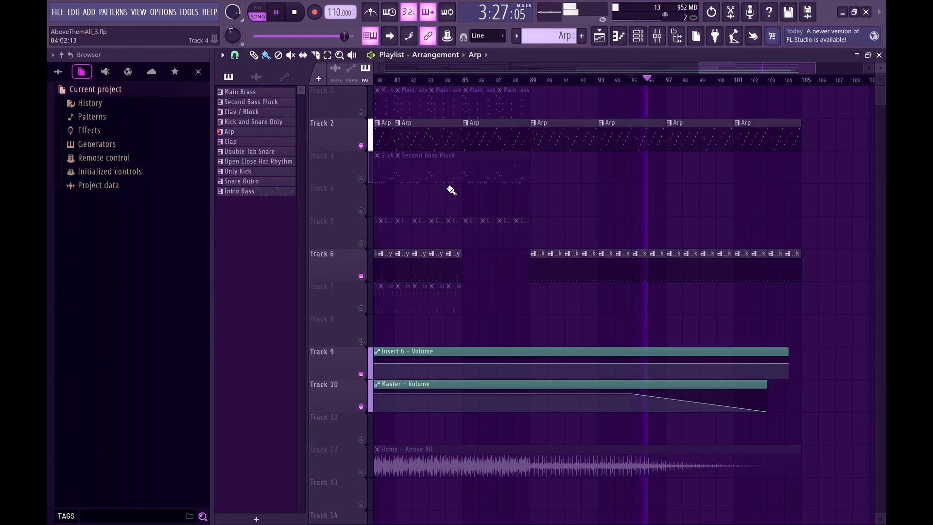
scroll(547, 218, "down", 2, "ctrl")
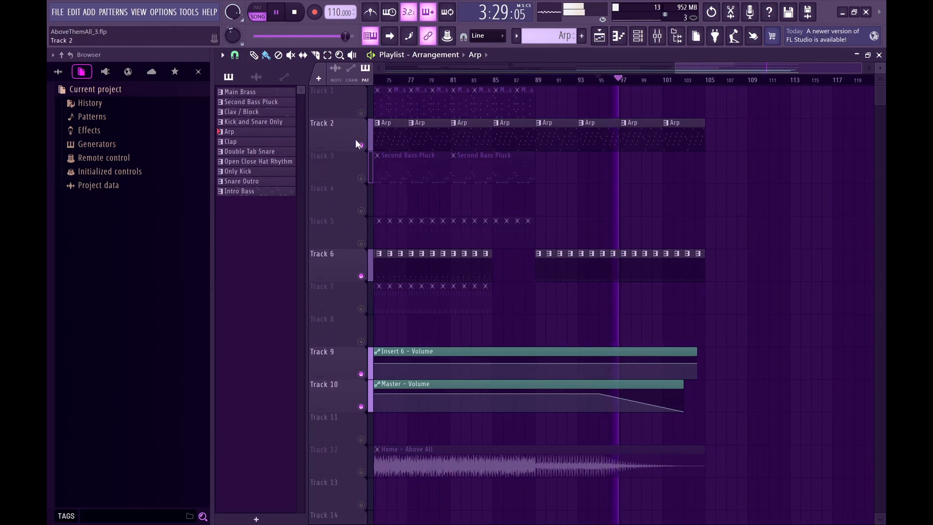
key("space")
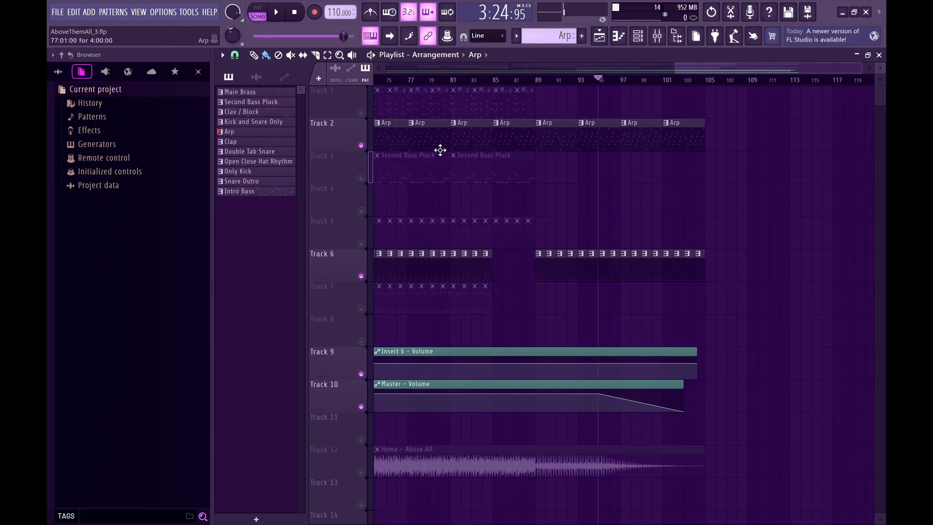
Unmute all playlist tracks, then mute Track 12, which holds the Home - Above All audio clip.
scroll(440, 150, "left", 5)
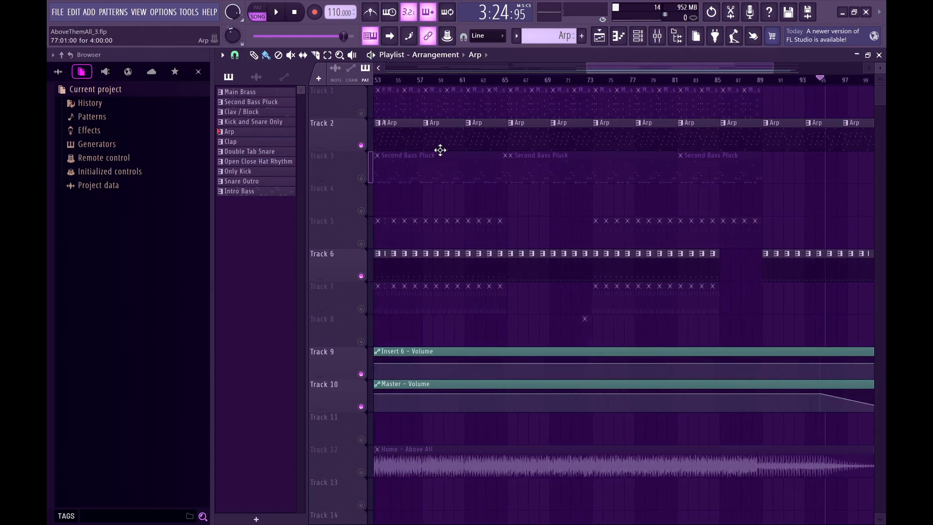
scroll(441, 150, "left", 3)
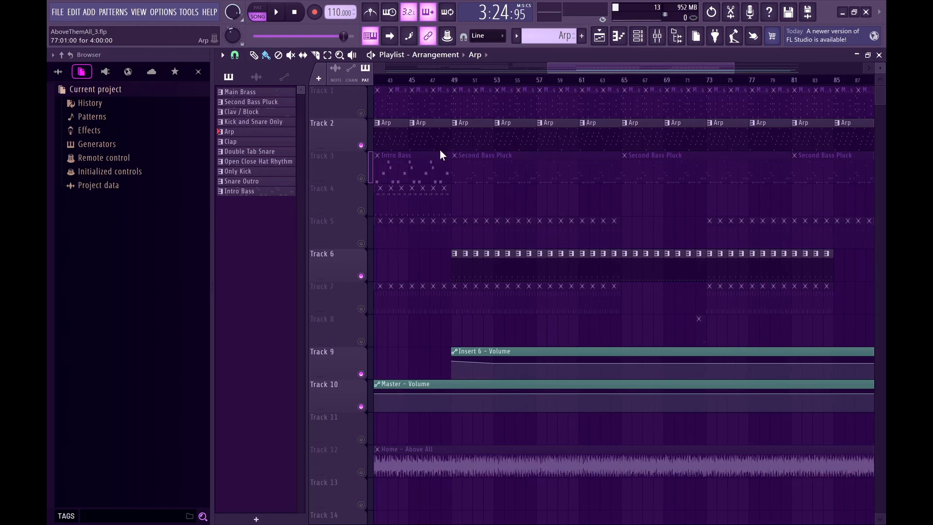
scroll(436, 211, "left", 3)
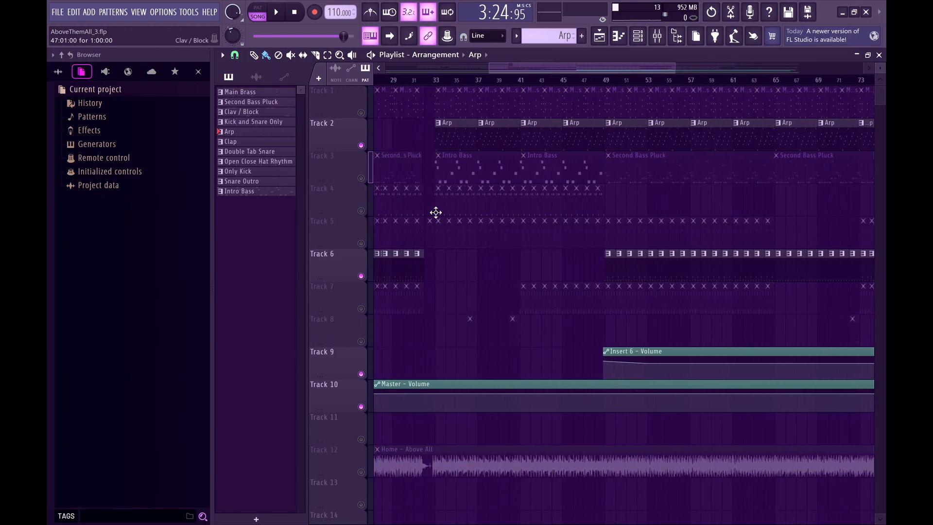
right_click(362, 342)
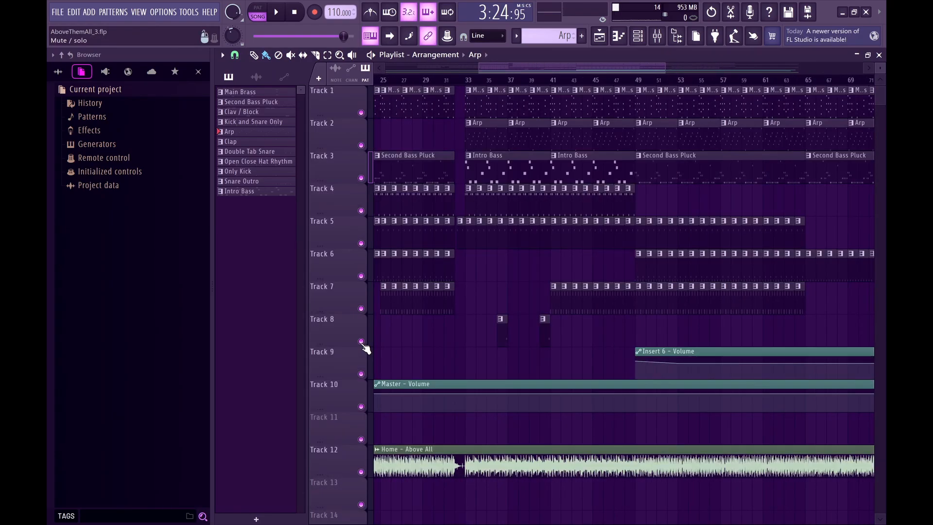
left_click(361, 472)
scroll(514, 155, "left", 1)
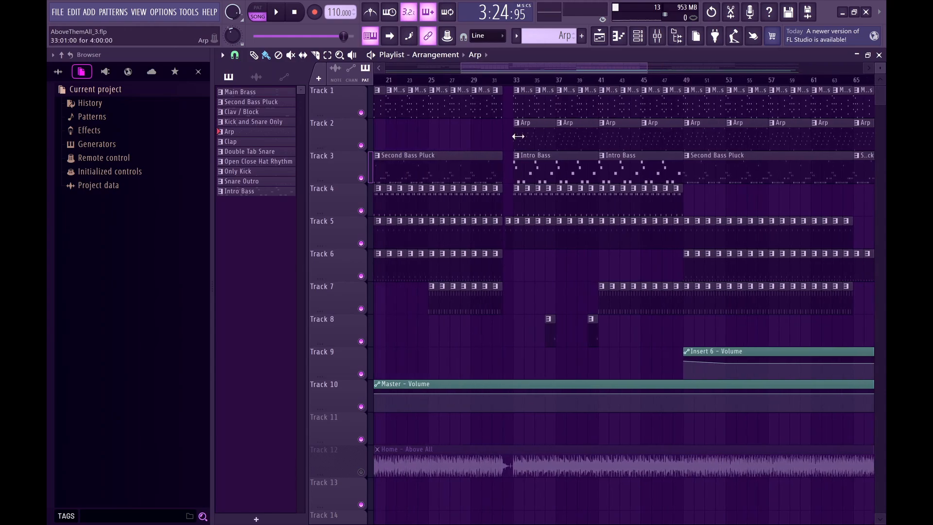
Play the whole arrangement from bar 1 through the final fade-out, then stop playback.
left_click_drag(477, 70, 378, 90)
scroll(473, 140, "down", 2)
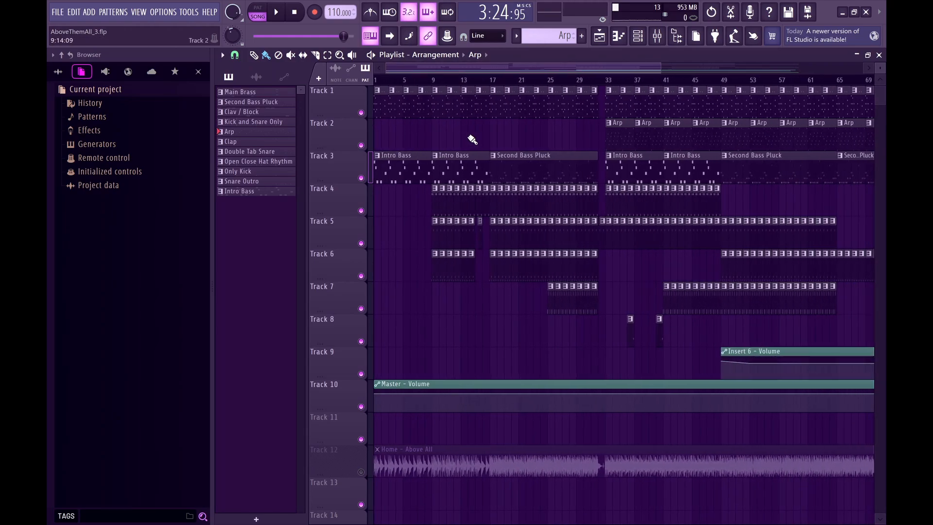
left_click(380, 83)
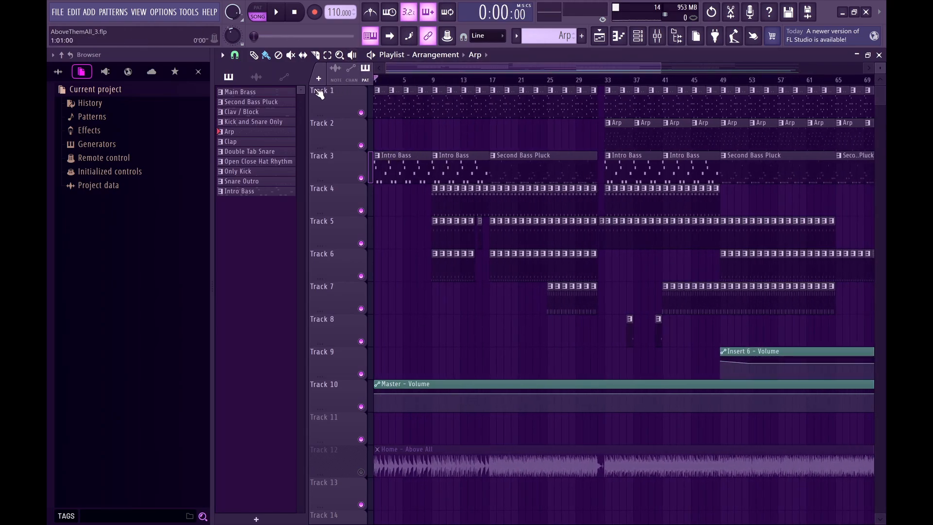
key("space")
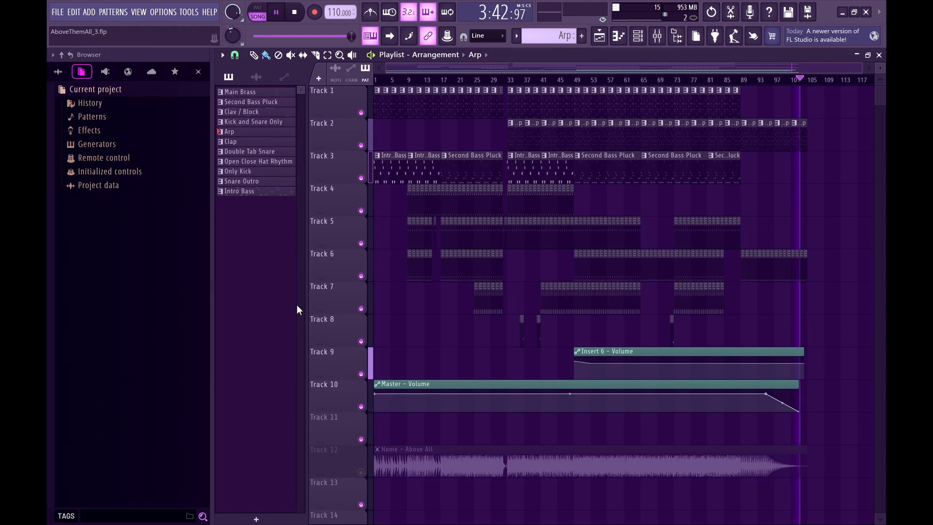
key("space")
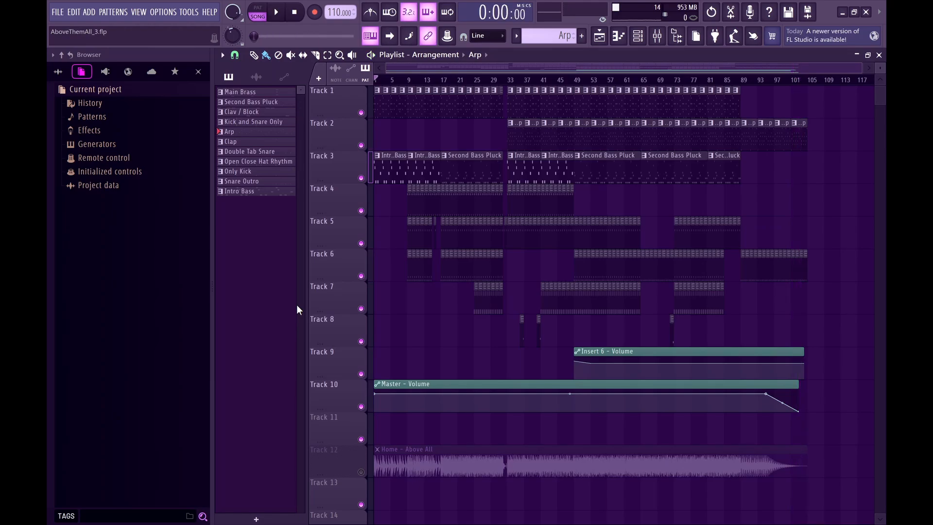